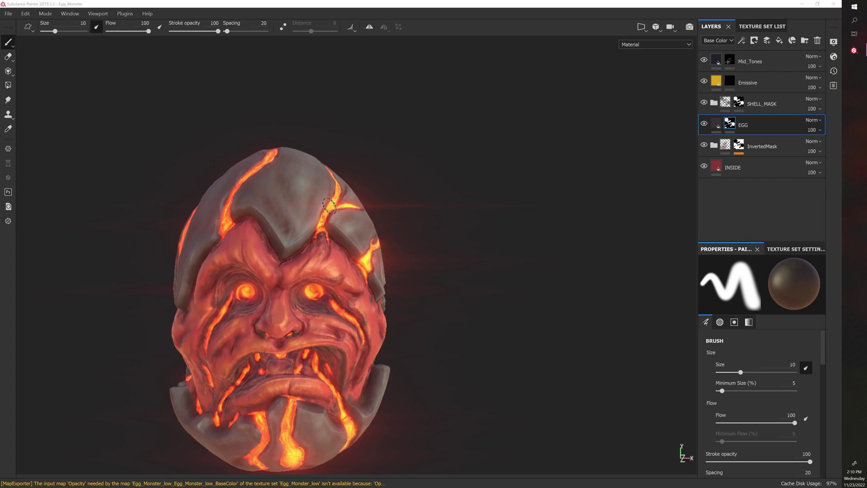
Open the texture export settings and choose the Unreal Engine 4 (Packed) configuration
click(10, 18)
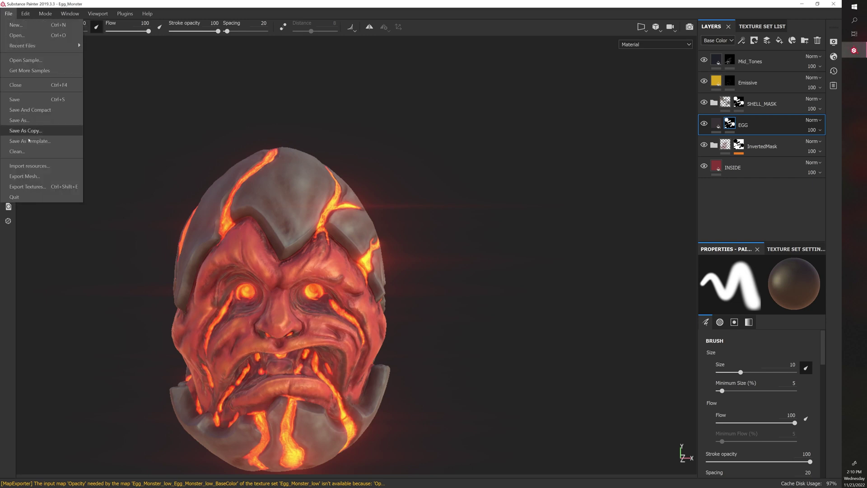
click(27, 186)
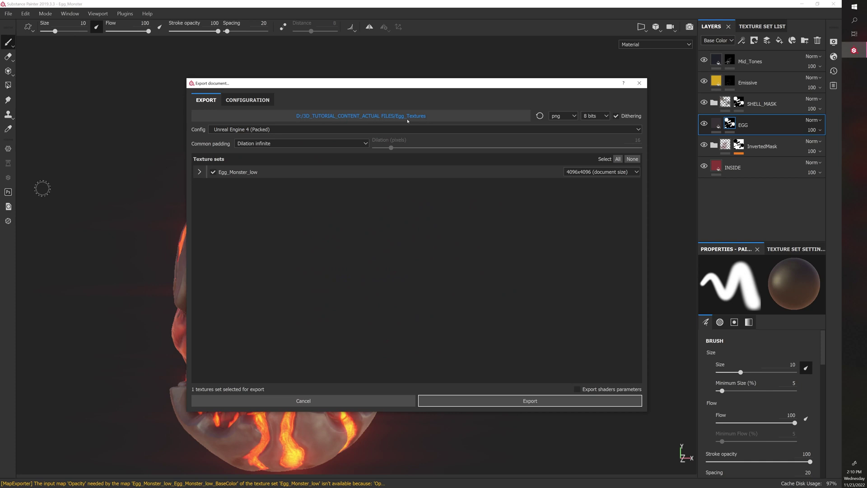
click(247, 130)
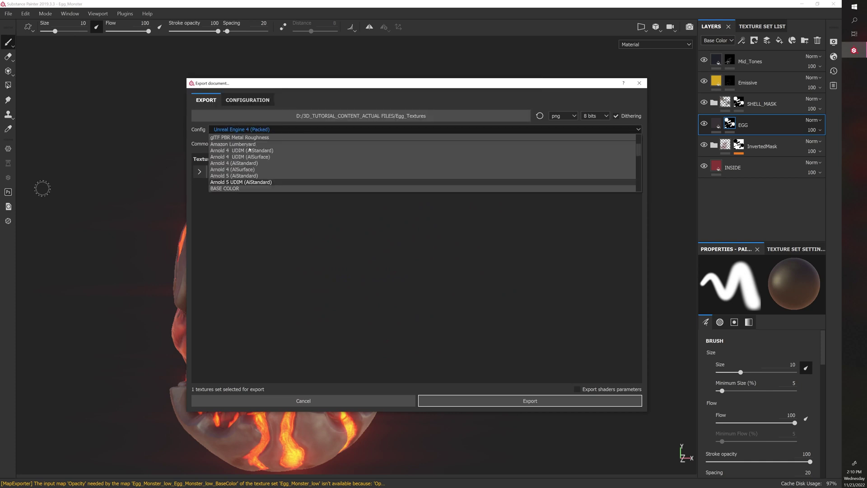
scroll(249, 150, up, 2)
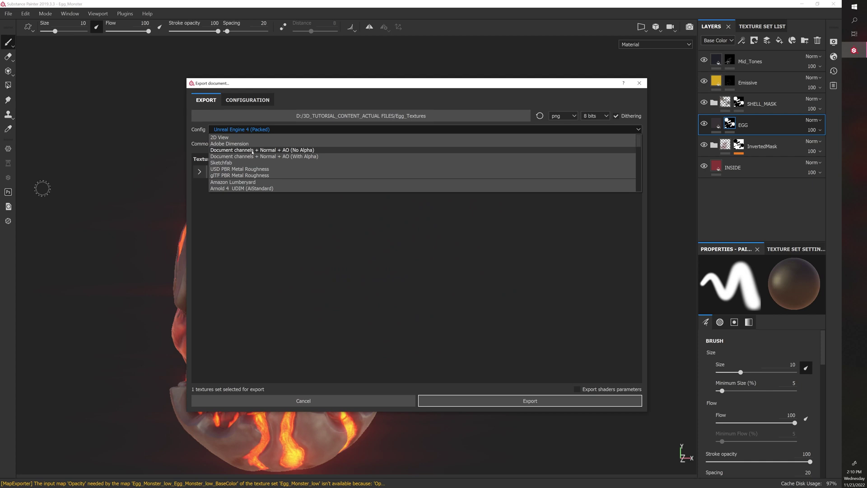
scroll(252, 152, down, 5)
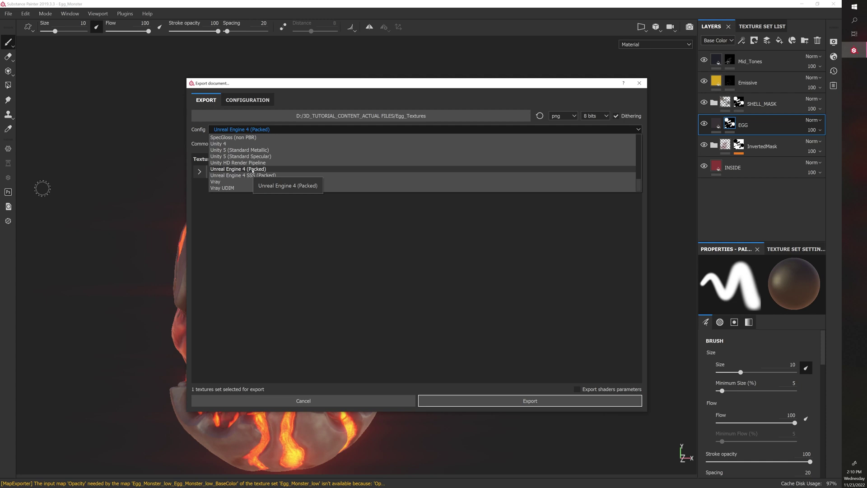
click(253, 170)
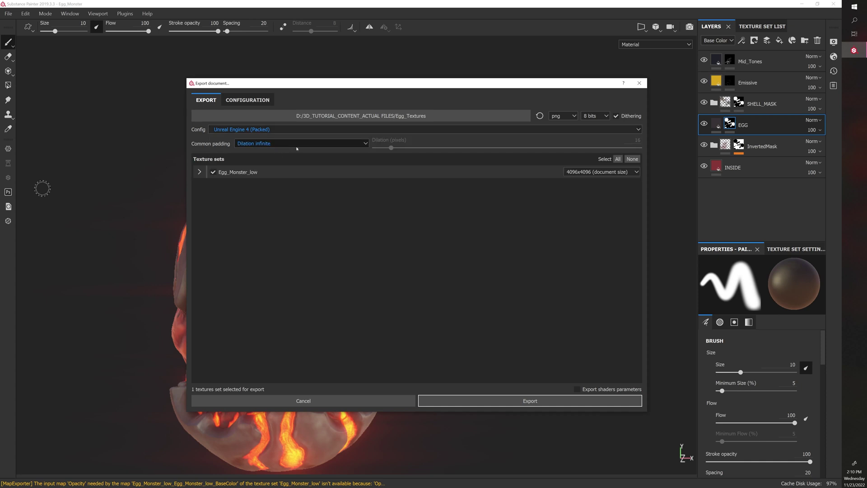
Export the Egg_Monster_low texture set at 4096x4096 to the Egg_Textures folder
click(214, 172)
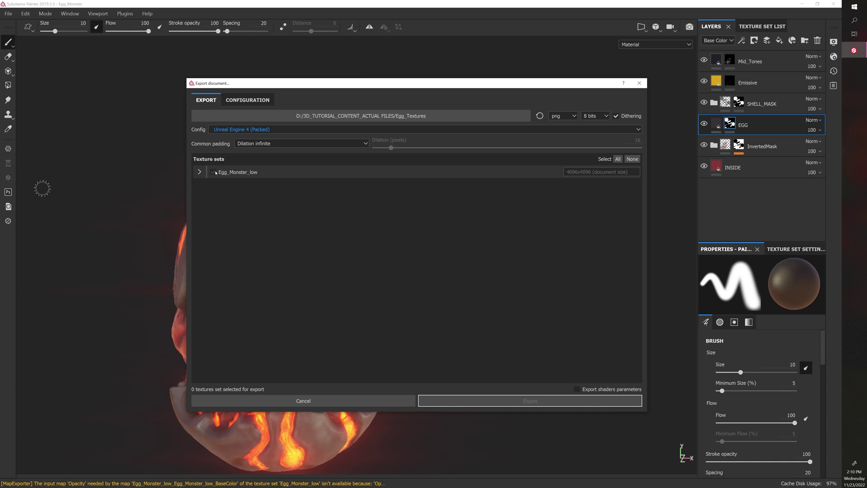
click(214, 172)
click(596, 172)
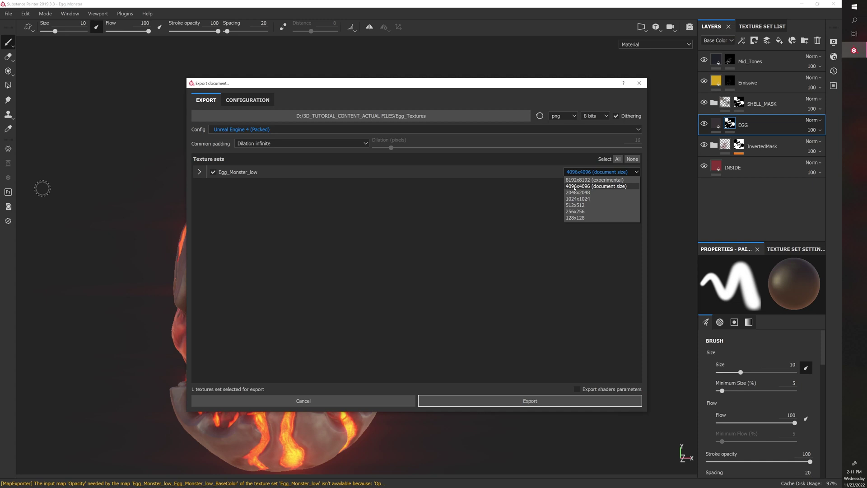
click(575, 187)
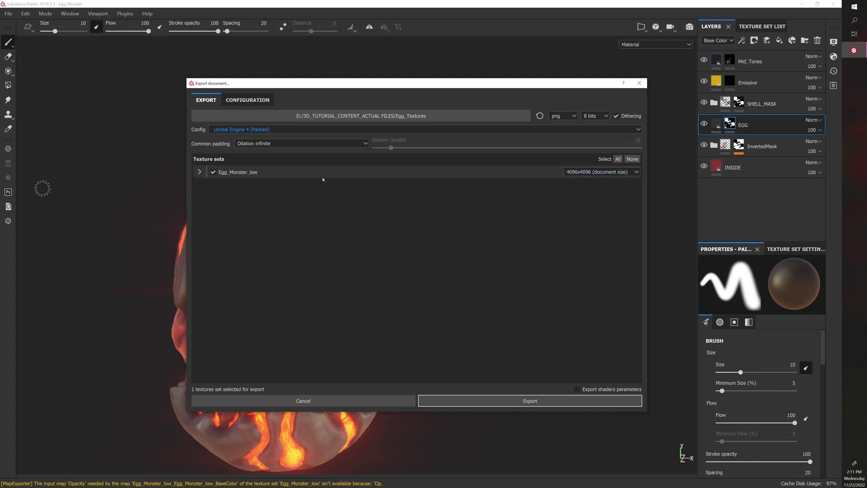
click(529, 400)
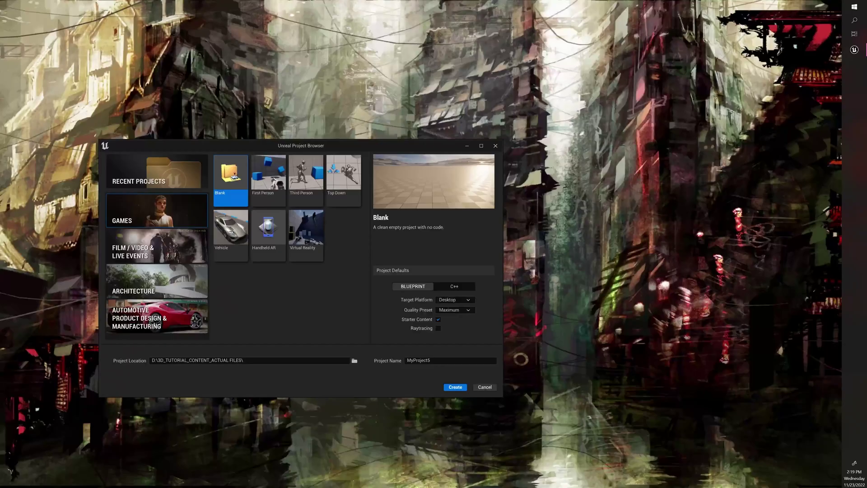
Switch to the Unreal Project Browser and create a new games project from the First Person template
mouse_move(237, 146)
mouse_down()
mouse_move(211, 180)
mouse_move(244, 138)
mouse_move(242, 153)
mouse_up()
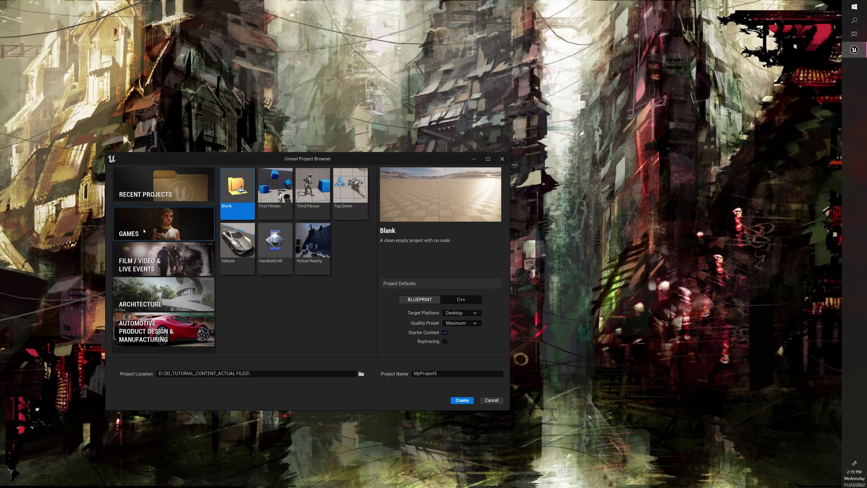
click(272, 208)
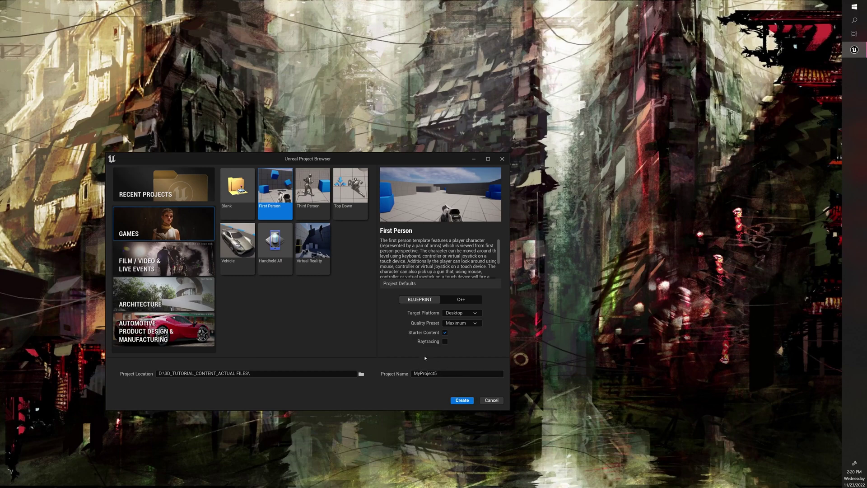
click(462, 402)
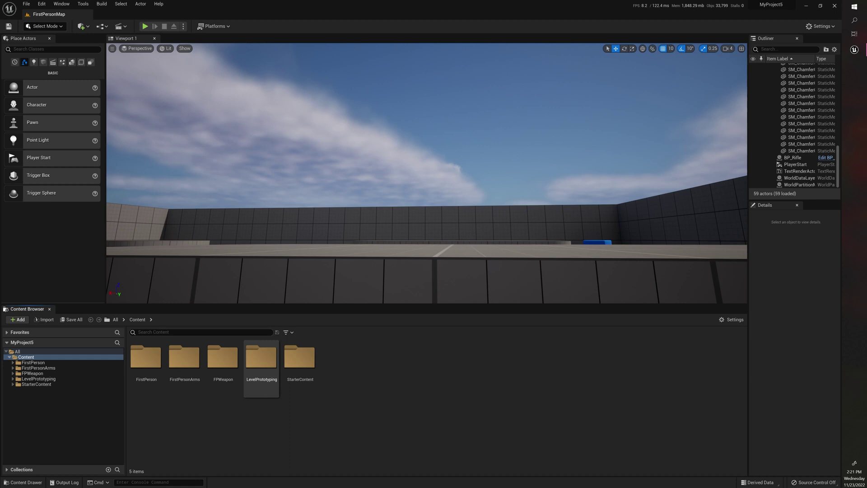
Import Egg_Monster_low.fbx from the tutorial files folder into the Content folder, with Generate Missing Collision turned off
drag(1, 254, 580, 96)
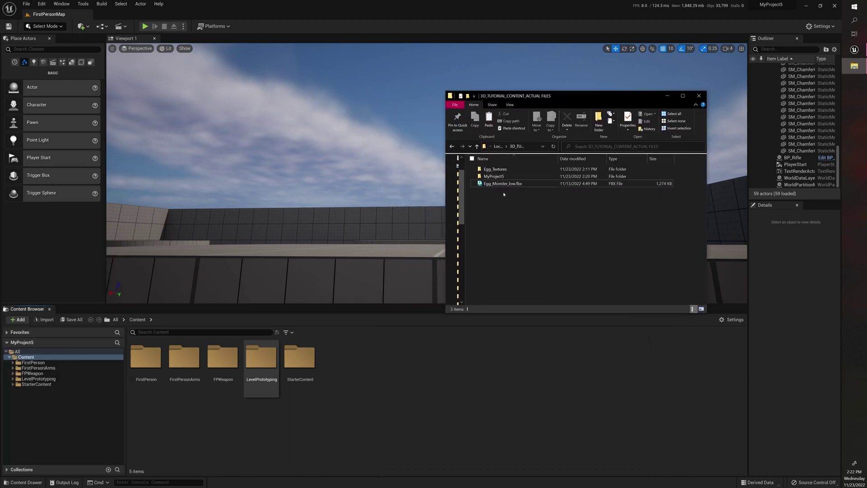
click(365, 406)
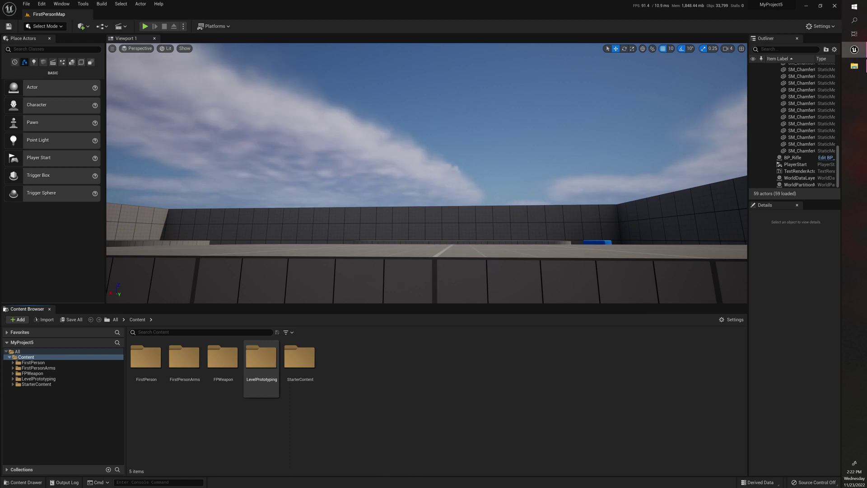
key(alt+Tab)
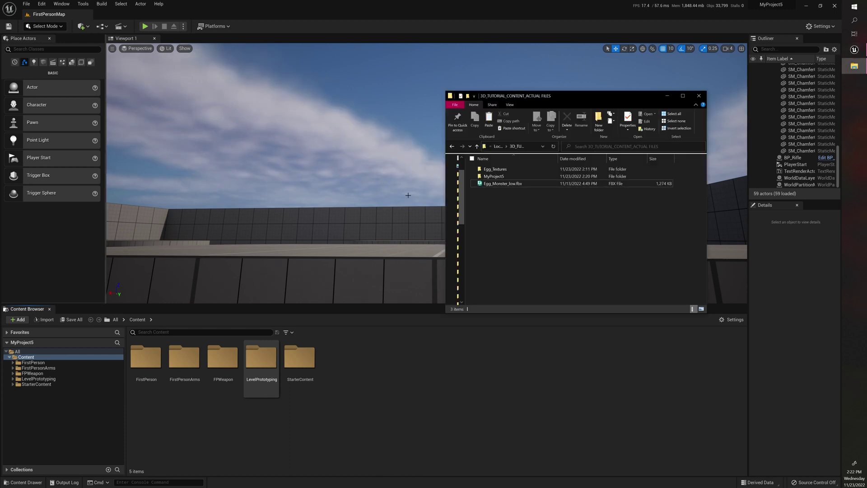
drag(506, 185, 398, 423)
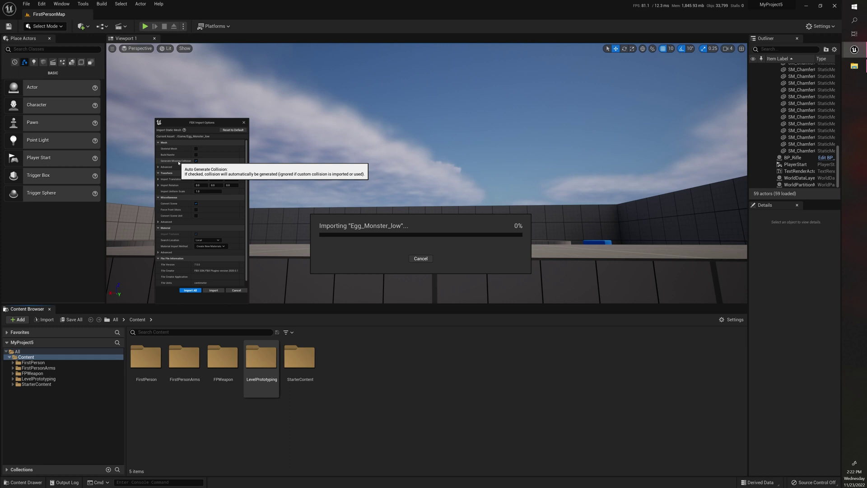
click(197, 161)
click(158, 167)
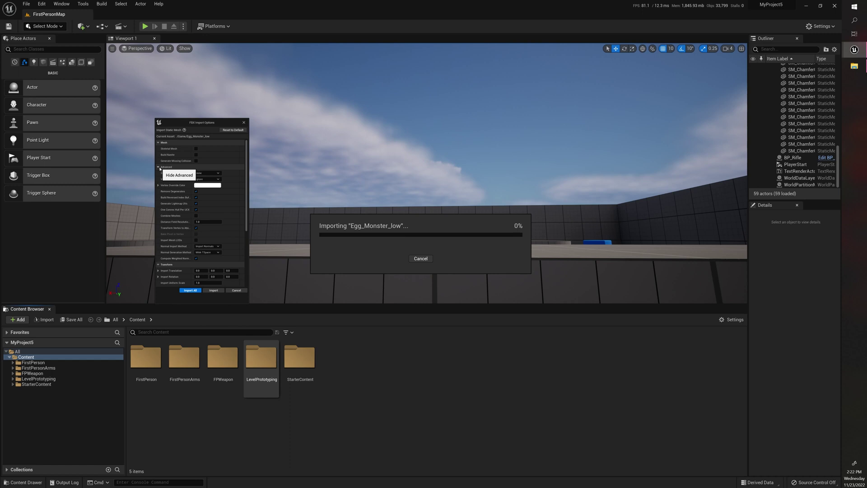
click(158, 167)
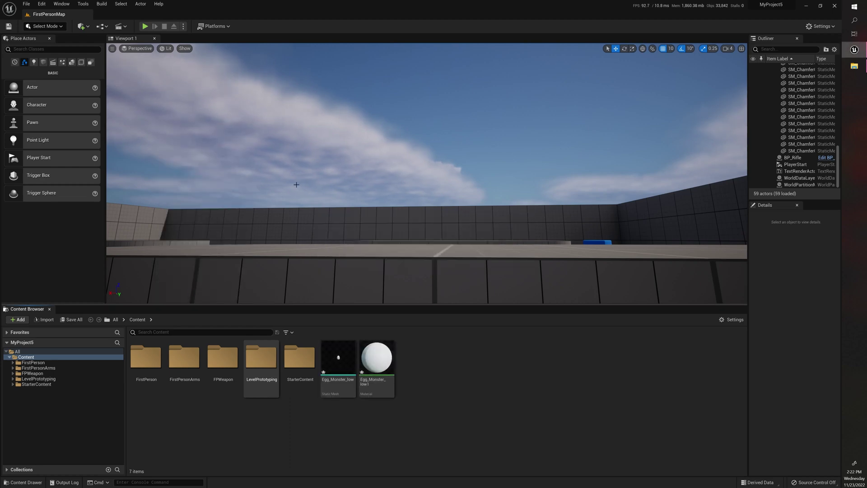
Place the Egg_Monster_low static mesh on the floor of the raised platform in the level
right_drag(296, 185, 255, 227)
key(w)
key(s)
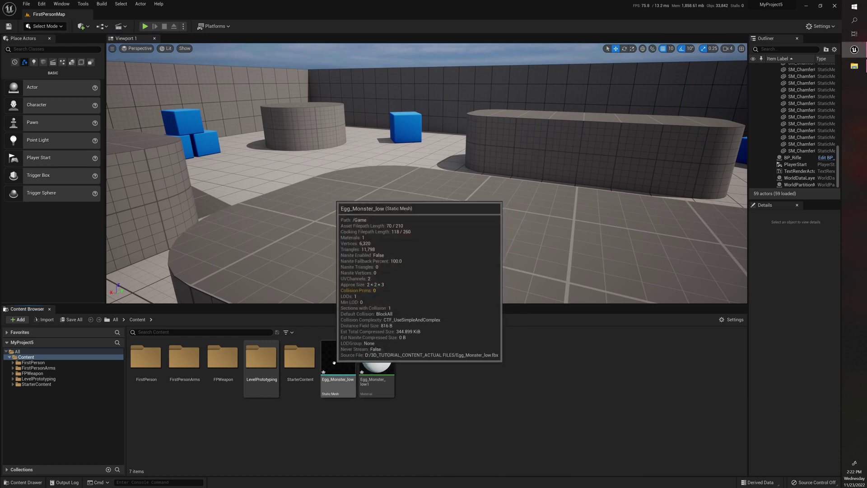
drag(339, 359, 351, 262)
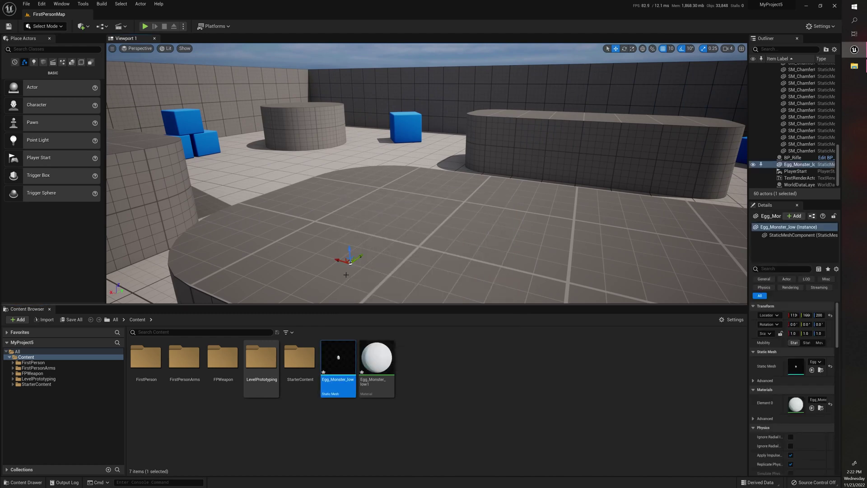
Reduce the viewport camera speed to 2 for closer work around the placed egg mesh
key(w)
right_drag(357, 226, 357, 257)
key(s)
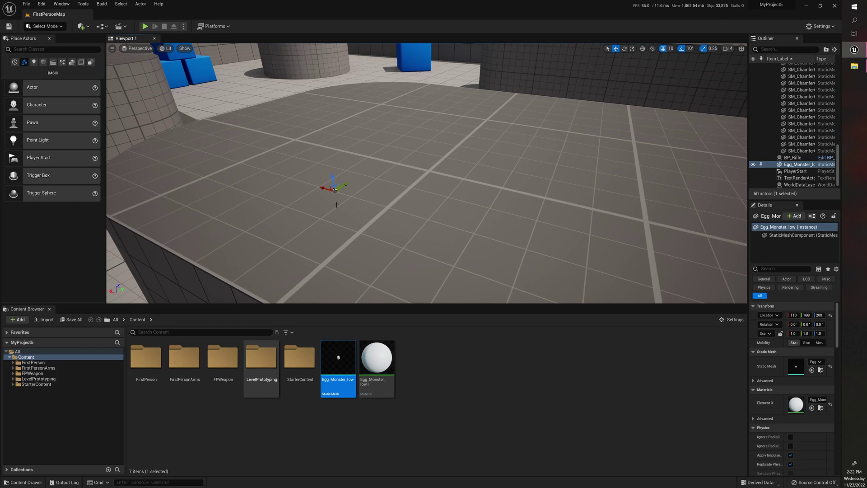
key(s)
right_drag(349, 210, 407, 169)
key(w)
key(s)
right_drag(350, 174, 350, 174)
click(729, 49)
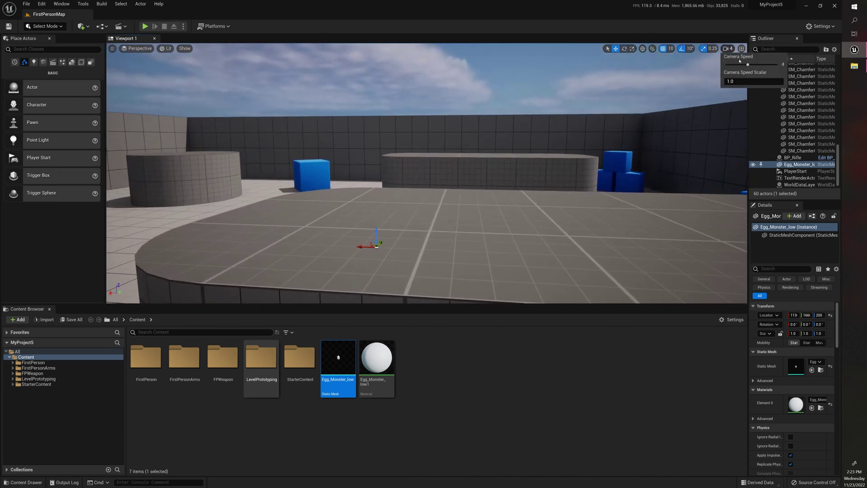
drag(748, 64, 742, 64)
right_drag(389, 194, 389, 195)
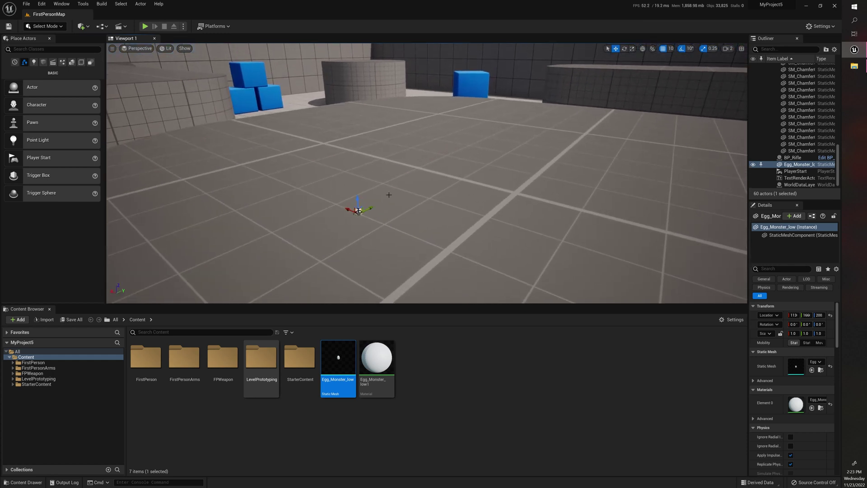
Scale the Egg_Monster_low mesh up uniformly to about 19.7
key(q)
key(w)
key(e)
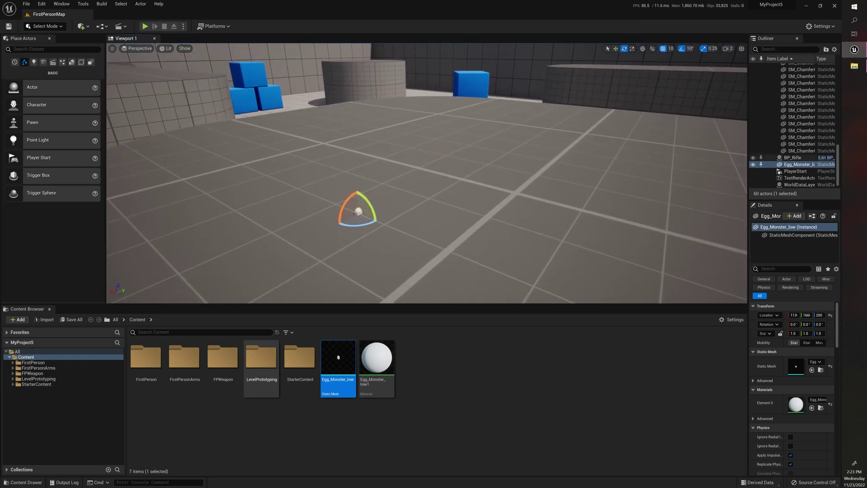
click(798, 164)
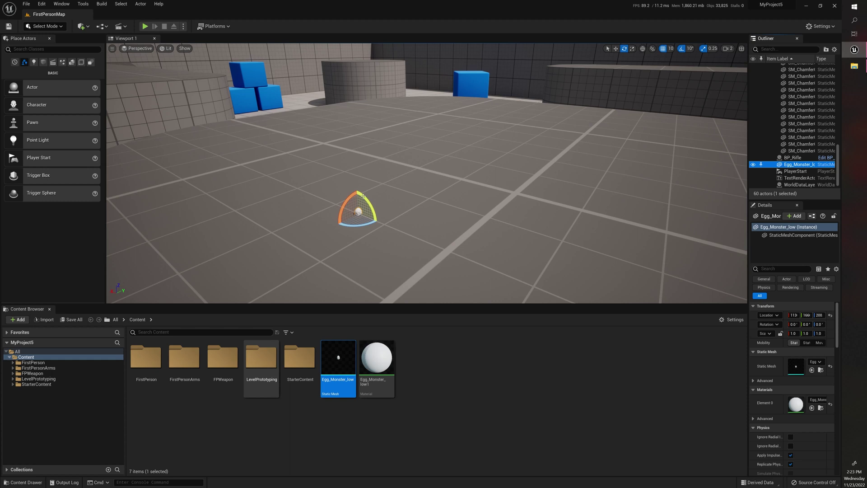
key(w)
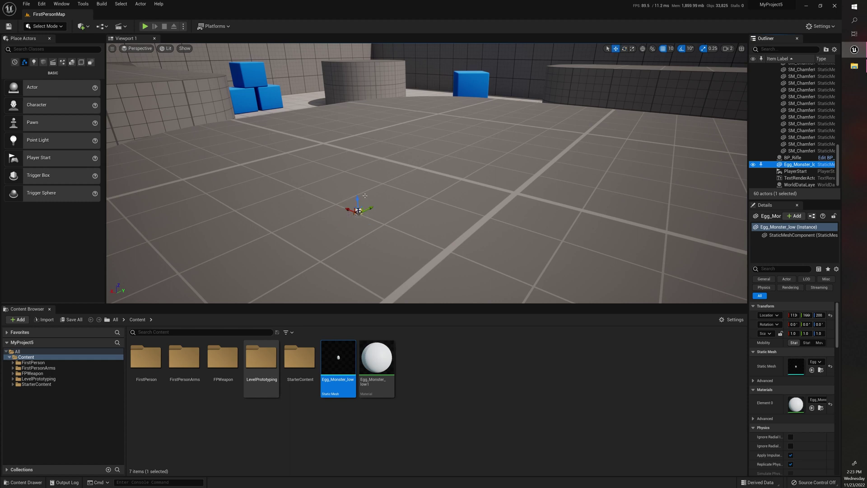
key(q)
key(e)
key(r)
drag(359, 214, 358, 206)
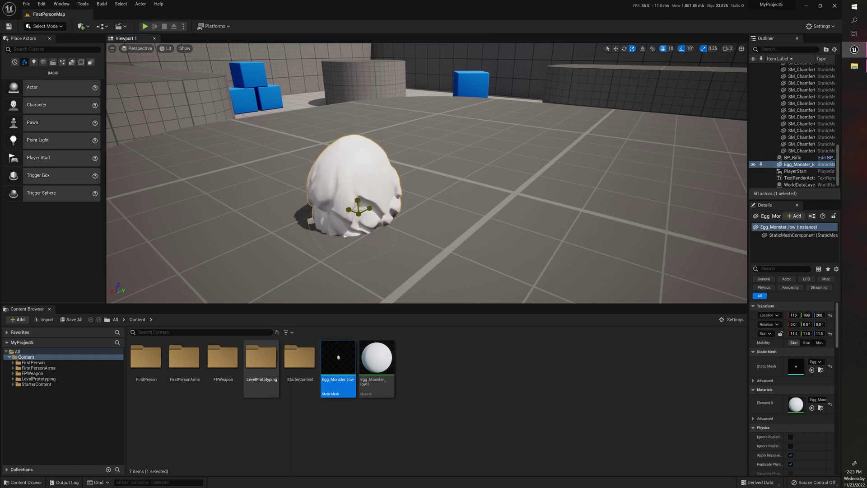
drag(359, 214, 413, 180)
drag(823, 333, 827, 333)
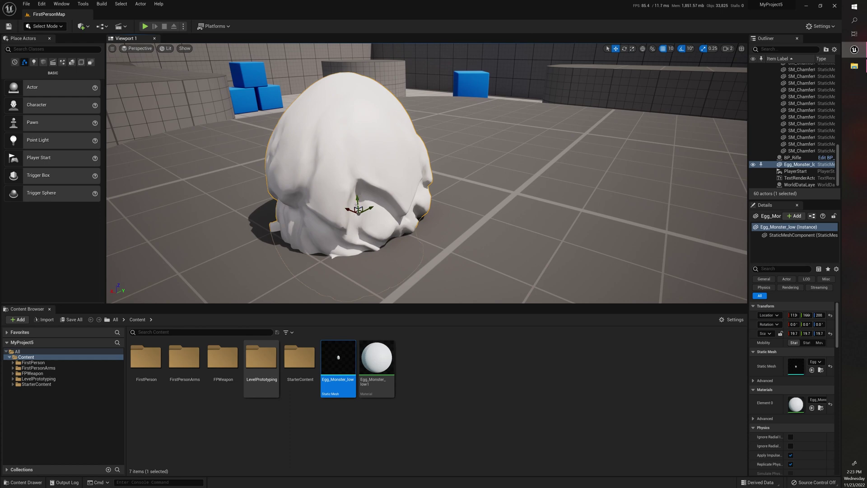
Raise the enlarged egg mesh vertically until it clears the platform floor
drag(358, 199, 355, 146)
drag(356, 111, 354, 92)
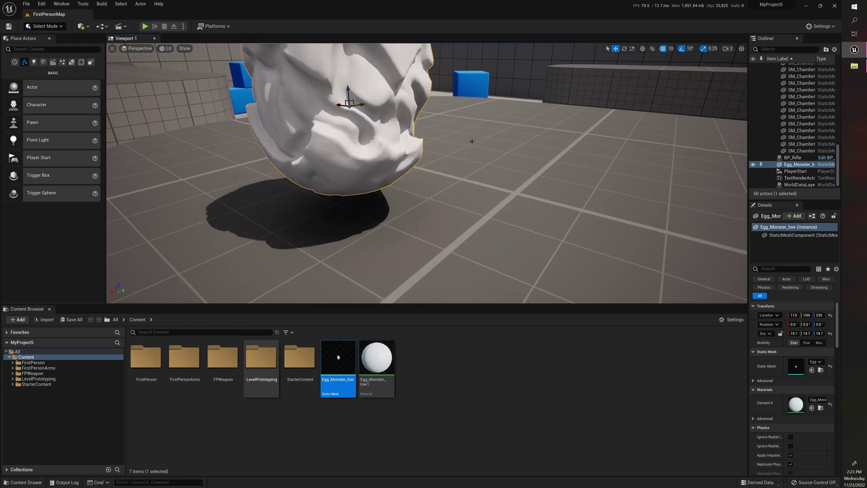
right_drag(471, 139, 561, 160)
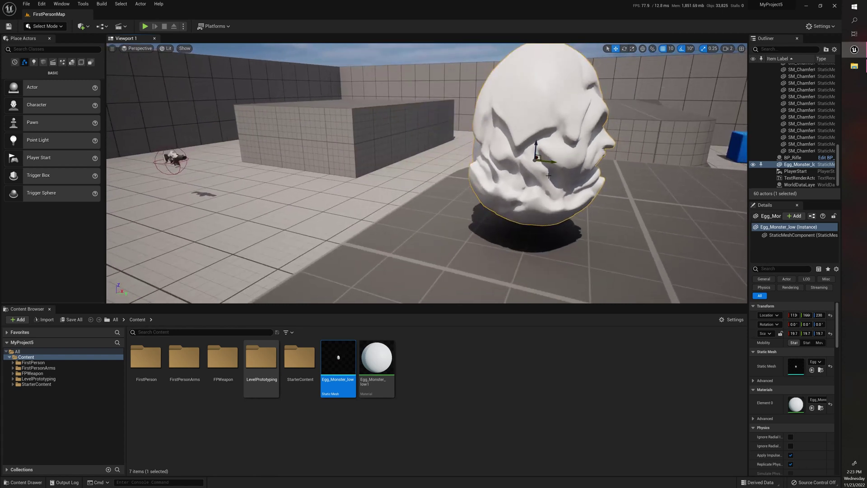
Rotate the egg mesh 180 degrees about its vertical axis
key(e)
drag(547, 164, 619, 165)
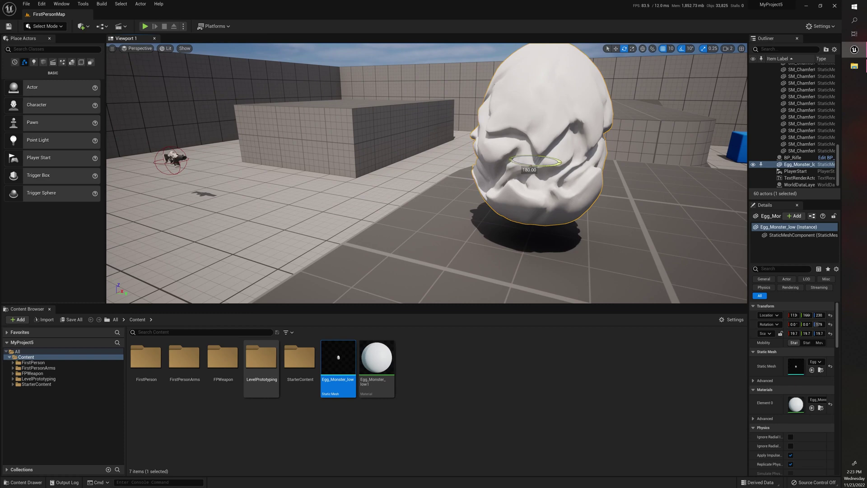
key(r)
key(e)
right_drag(547, 164, 705, 156)
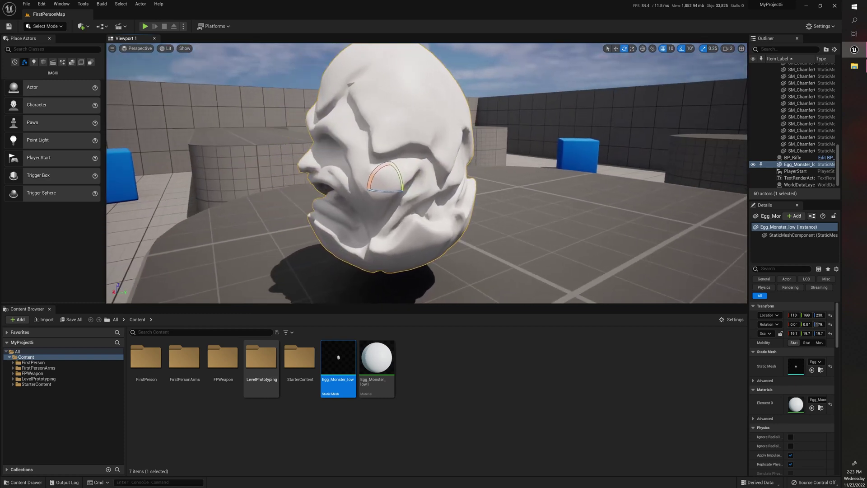
right_drag(606, 161, 483, 158)
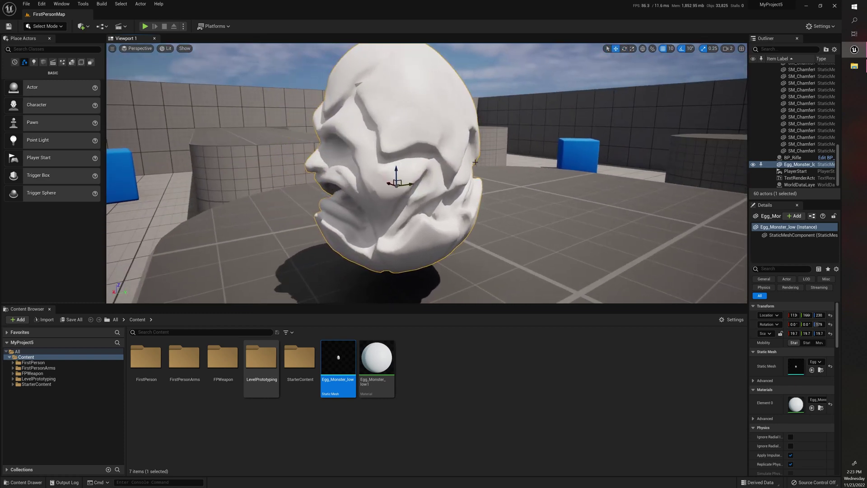
key(e)
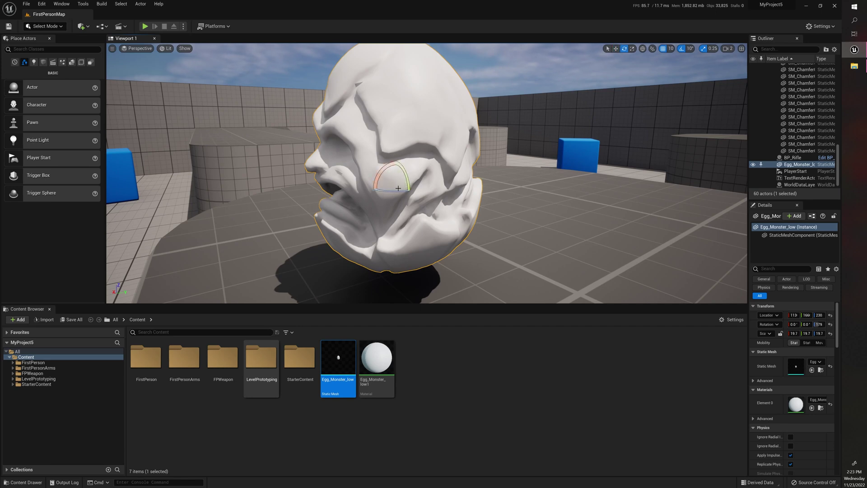
Open the Egg_Monster_low1 material for editing and arrange its window beside a close front view of the egg mesh
key(r)
right_drag(409, 204, 499, 203)
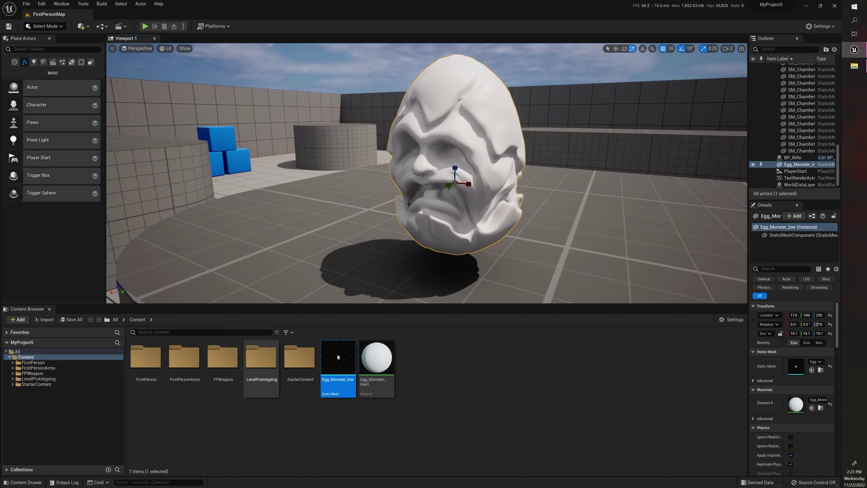
click(374, 361)
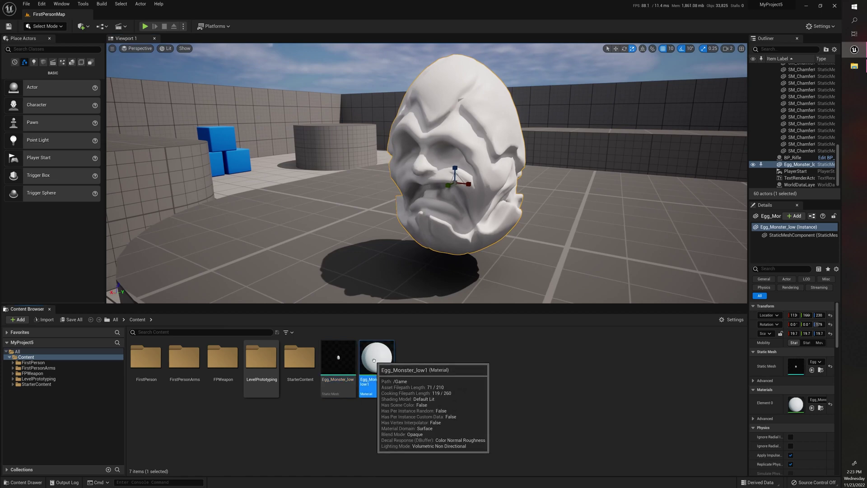
double_click(374, 360)
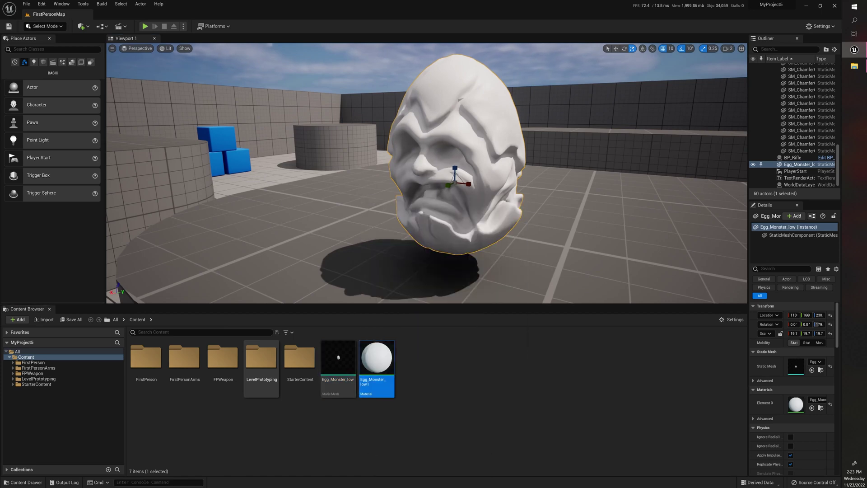
drag(484, 196, 774, 63)
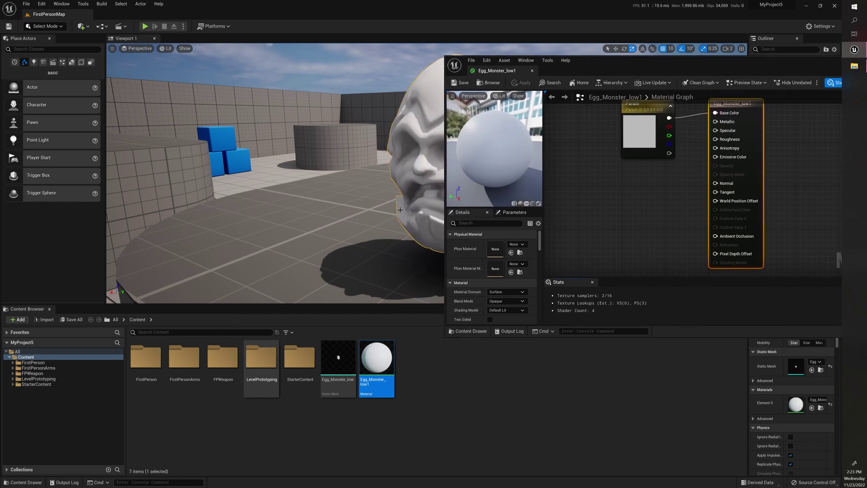
right_drag(361, 181, 446, 172)
key(a)
key(w)
right_drag(295, 134, 275, 133)
key(d)
right_drag(628, 198, 598, 219)
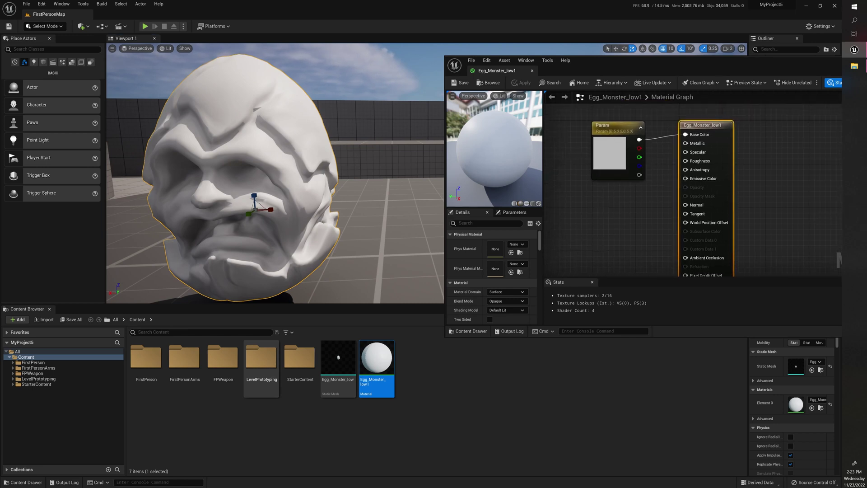
Import the four egg texture images from the Egg_Textures folder into the project's Content folder and save all assets
key(alt+Tab)
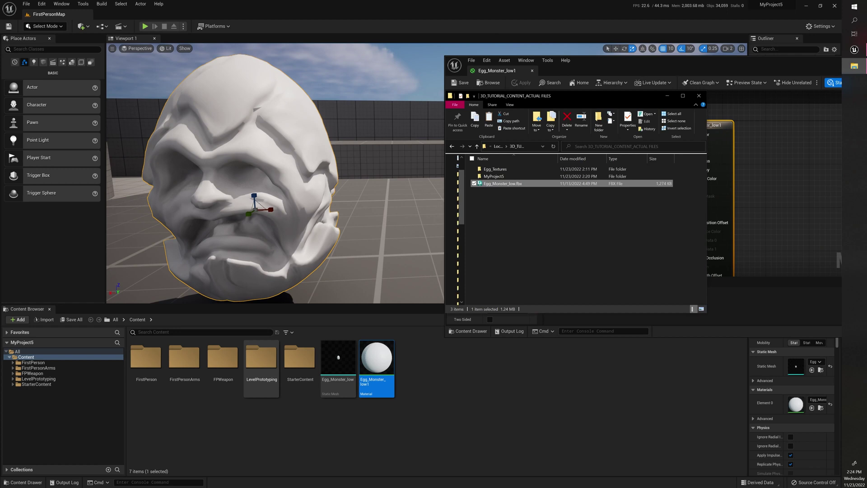
double_click(496, 169)
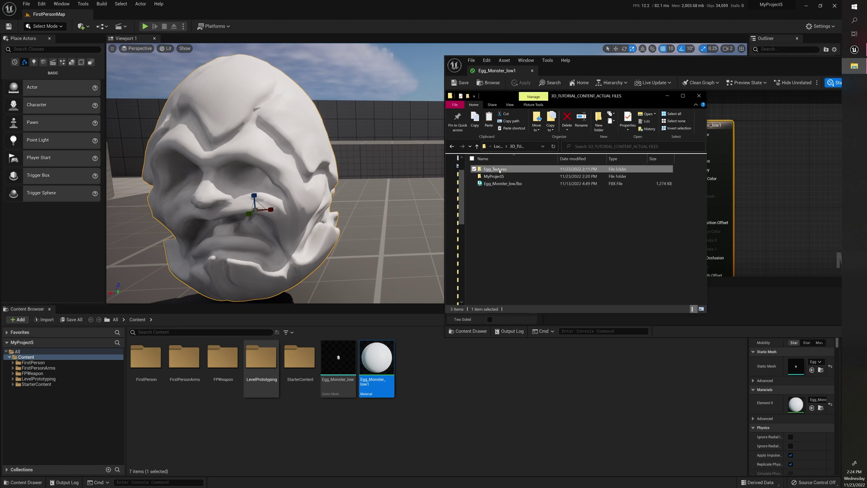
drag(638, 237, 446, 444)
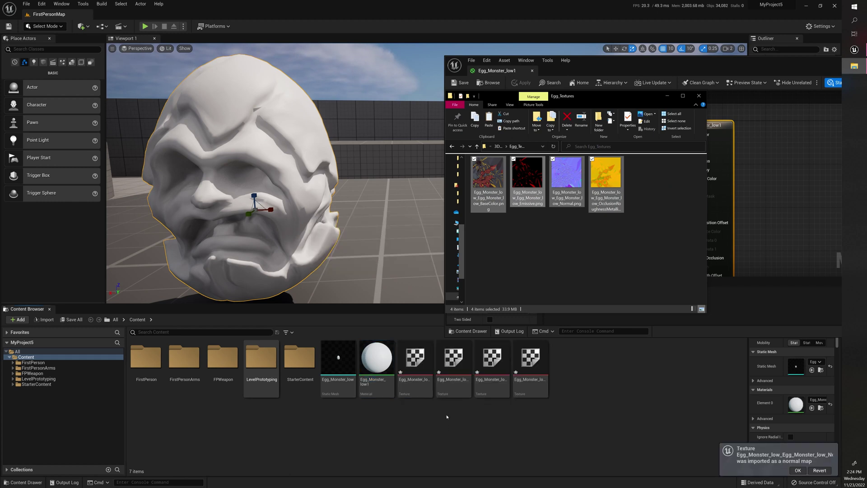
click(447, 427)
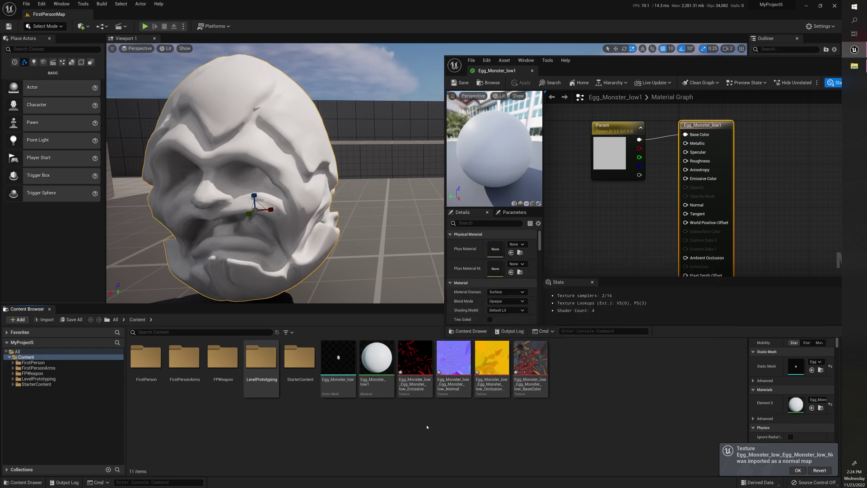
double_click(718, 66)
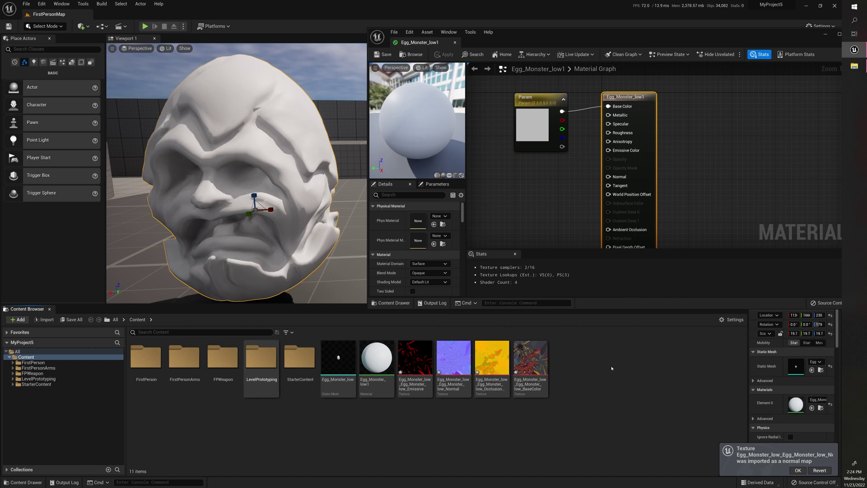
key(ctrl+s)
key(ctrl+shift+s)
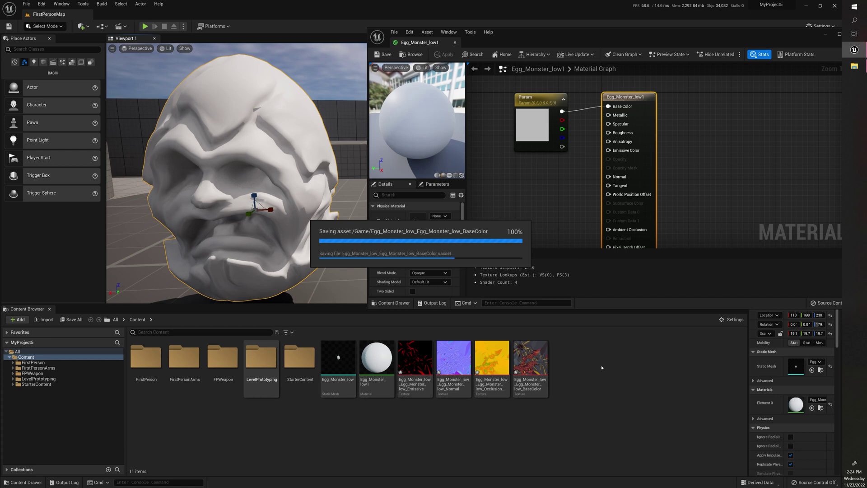
Replace the material's Param node with the BaseColor texture, wire its RGB output to Base Color, and apply the change
click(540, 117)
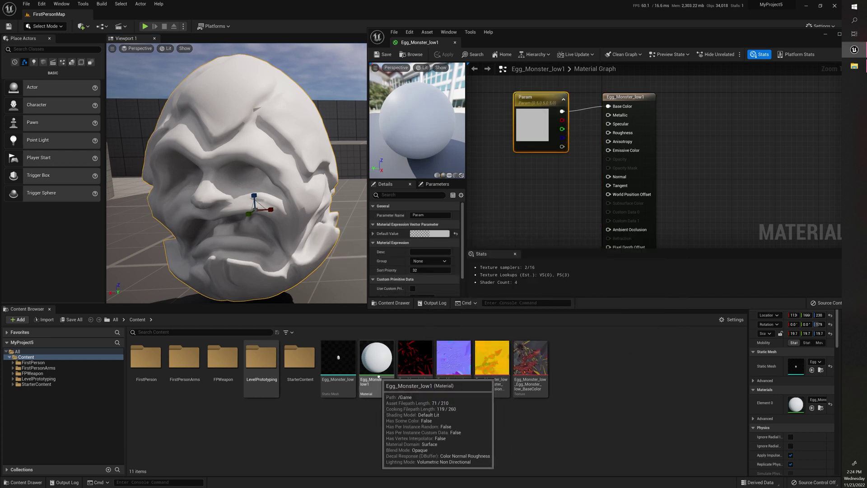
drag(531, 106, 527, 101)
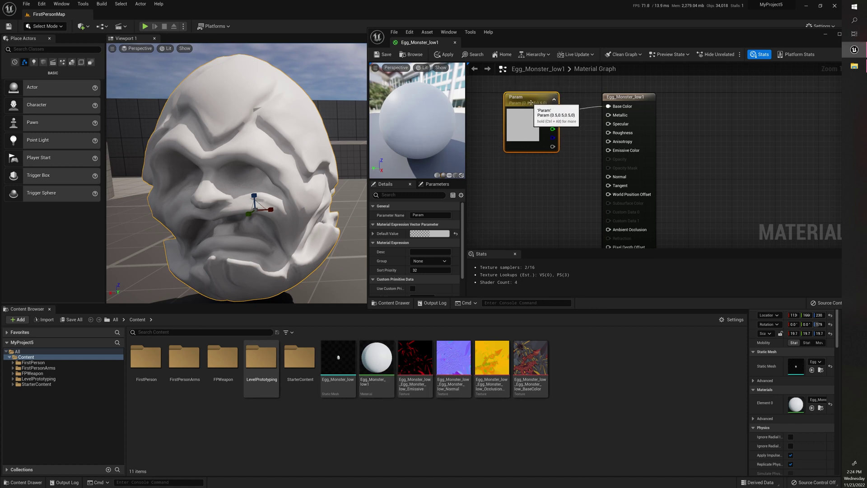
key(Delete)
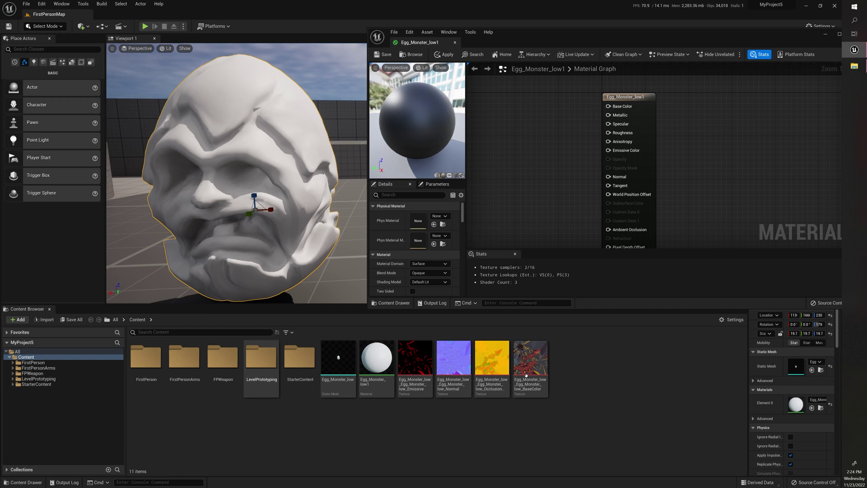
drag(531, 360, 503, 89)
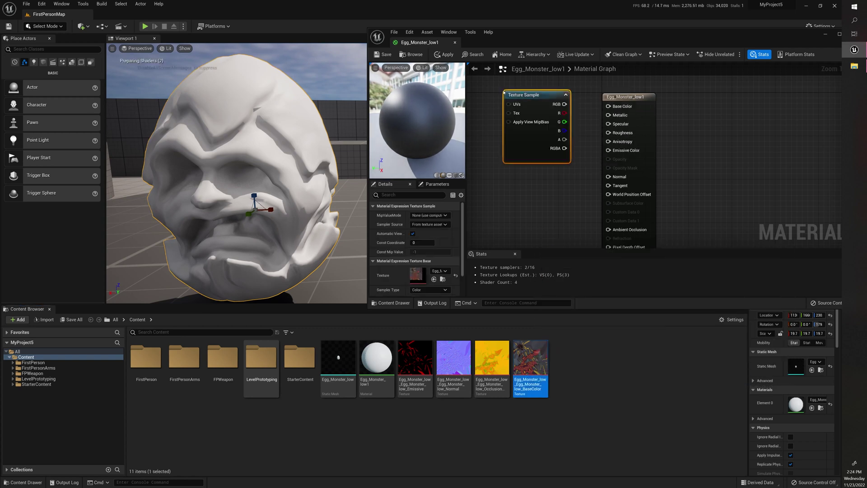
drag(561, 96, 609, 107)
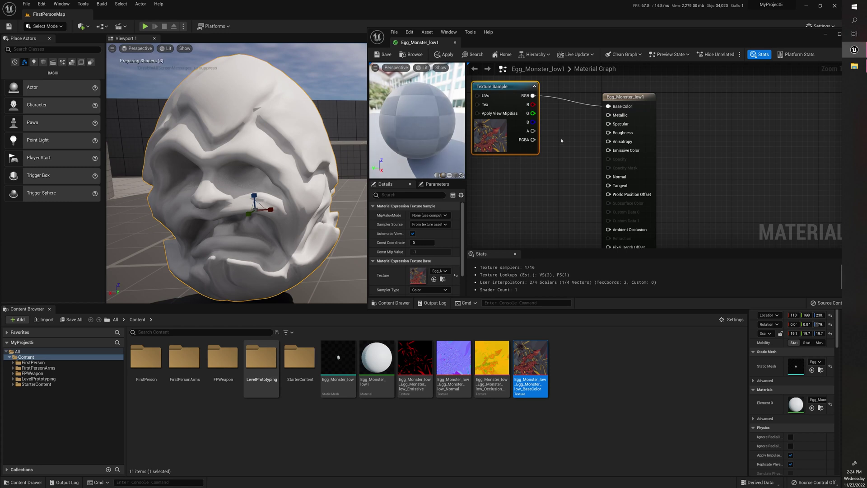
click(445, 54)
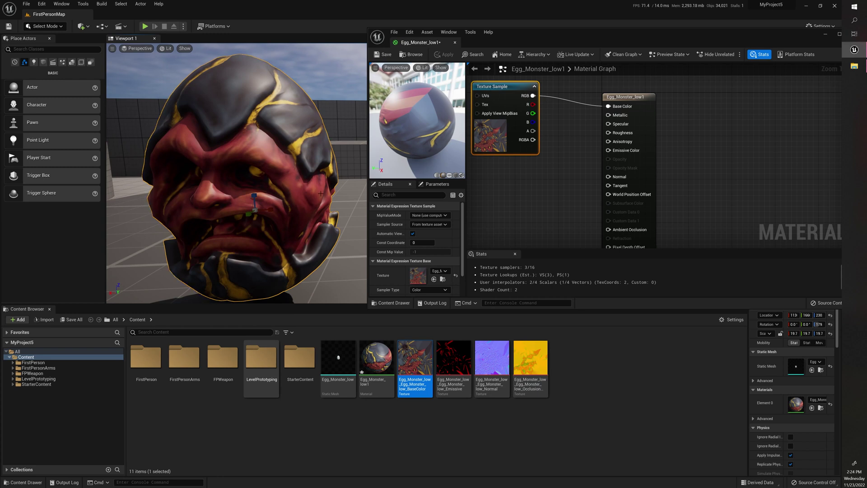
Add the Normal texture below the base color sample, wire its RGB output to the material's Normal input, and apply
scroll(527, 174, down, 4)
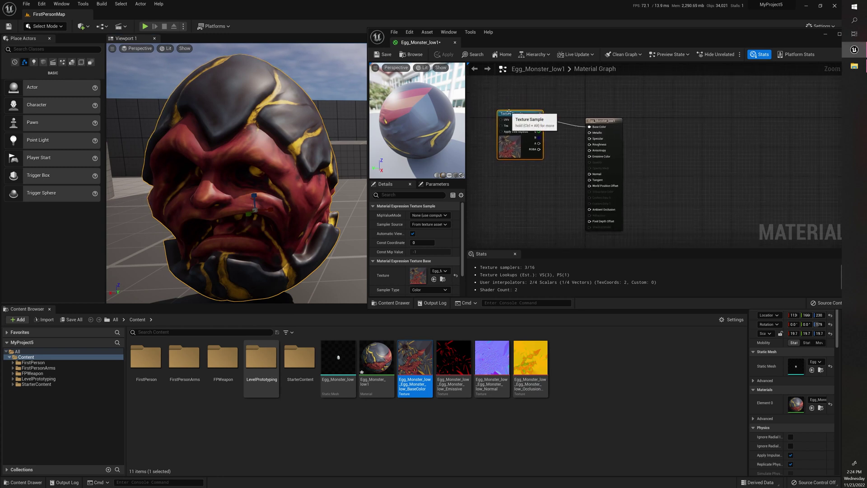
drag(497, 356, 499, 178)
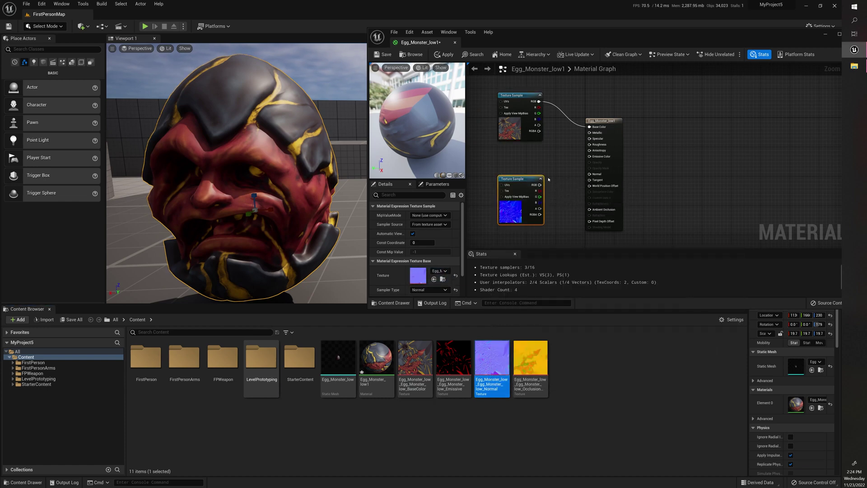
drag(539, 185, 590, 174)
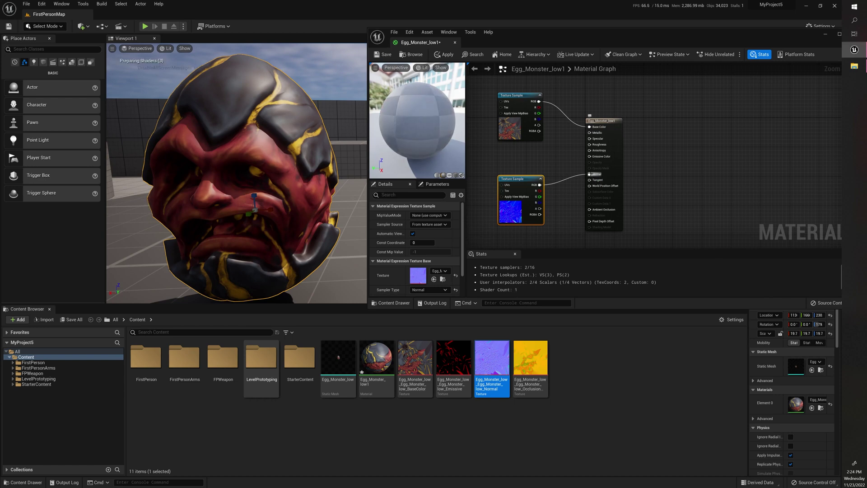
drag(525, 179, 520, 146)
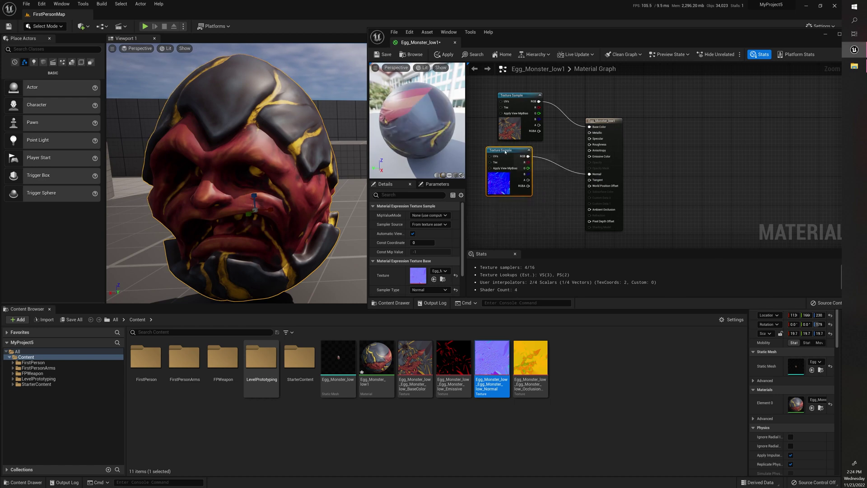
click(444, 54)
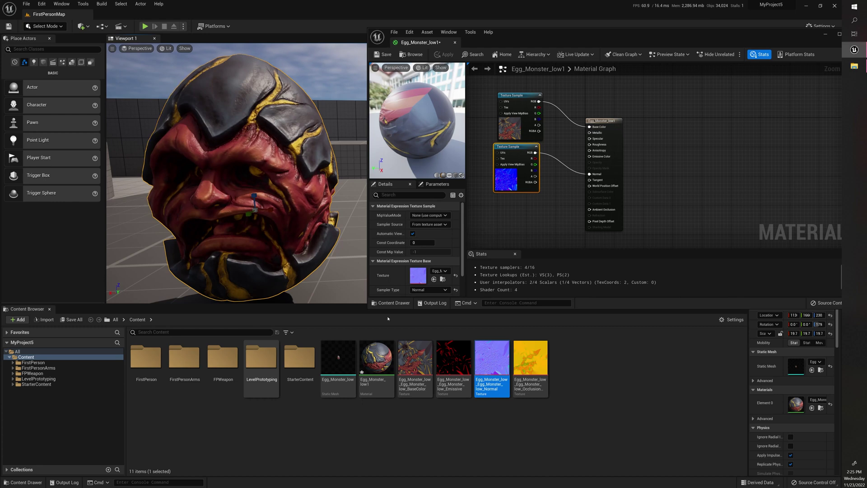
Add the OcclusionRoughnessMetallic texture, wire red to Ambient Occlusion, green to Roughness and blue to Metallic, then apply and save the material
mouse_move(455, 393)
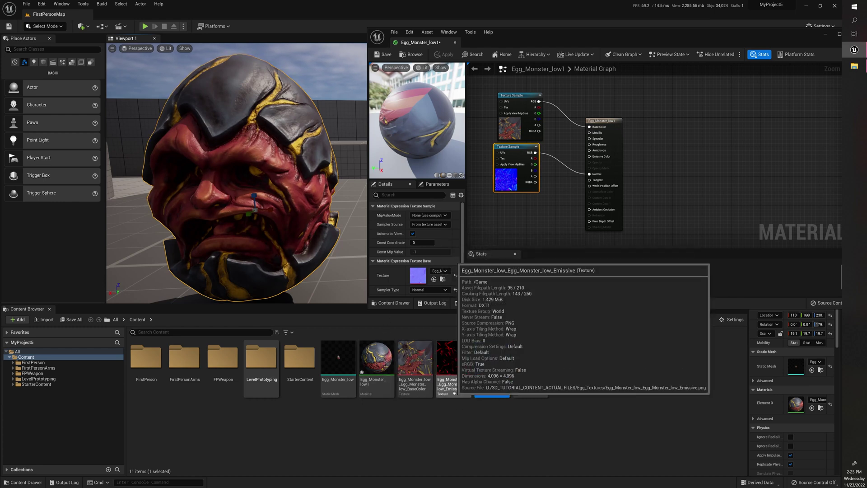
mouse_move(522, 360)
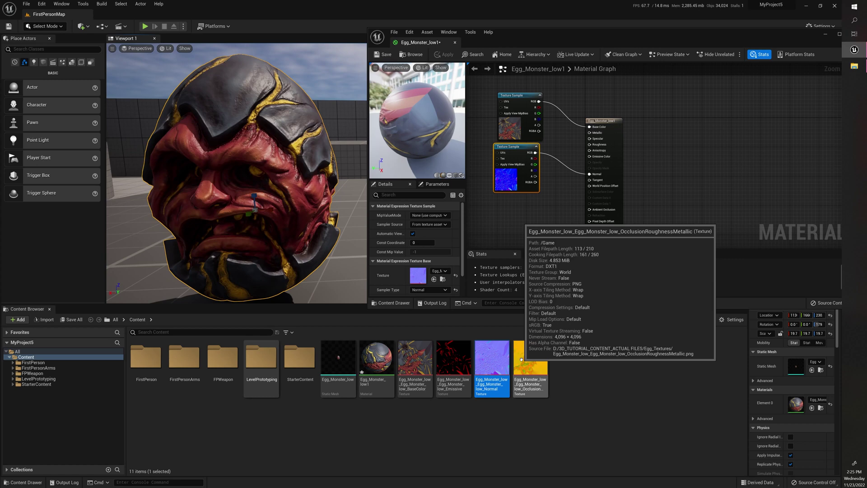
drag(521, 359, 494, 214)
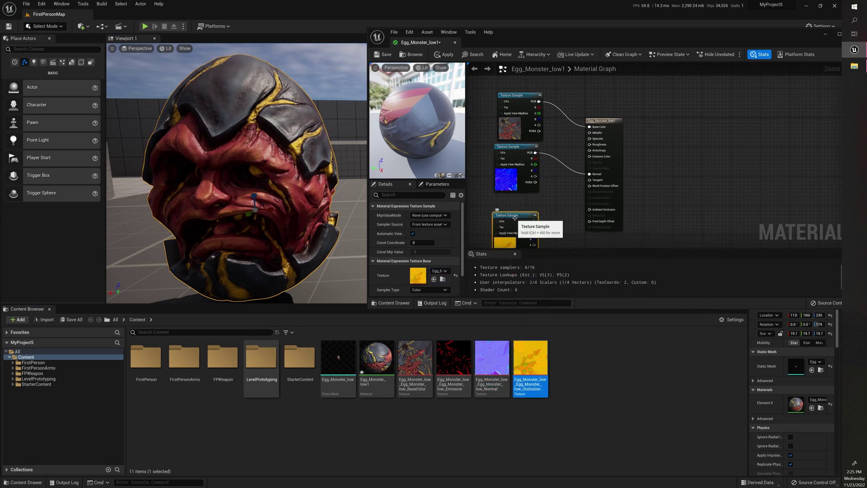
mouse_move(533, 211)
right_down()
mouse_move(542, 177)
mouse_move(527, 203)
right_up()
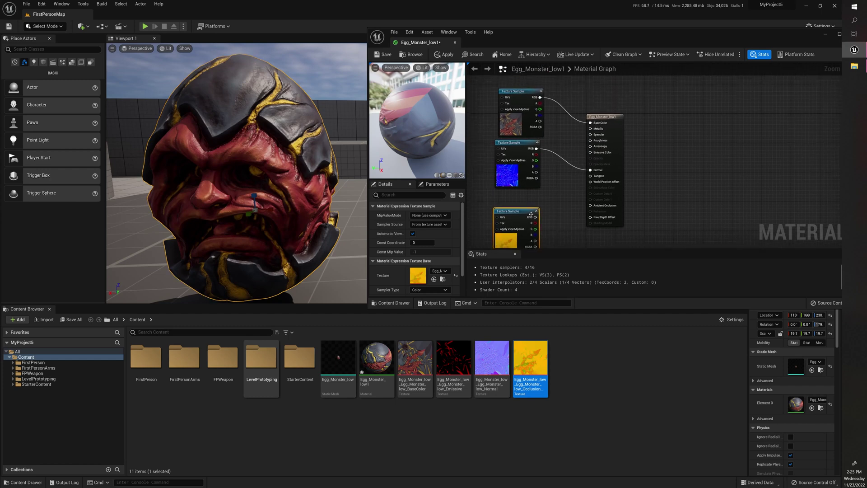
drag(527, 203, 591, 205)
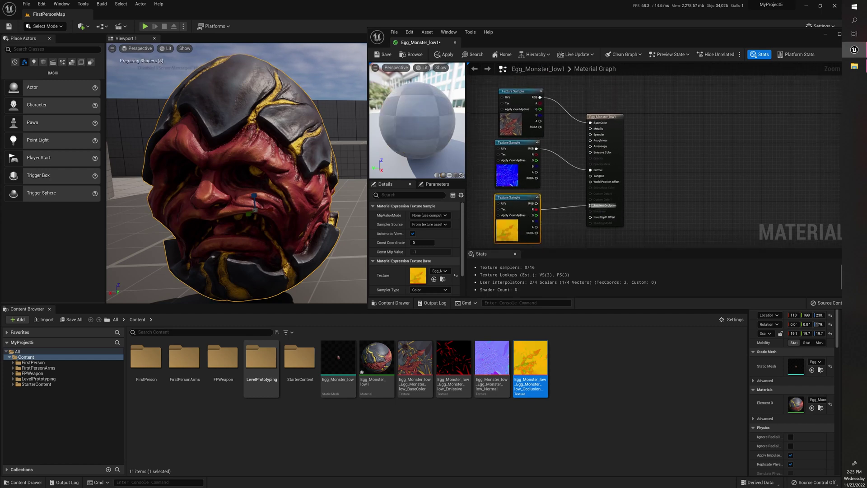
drag(537, 215, 590, 141)
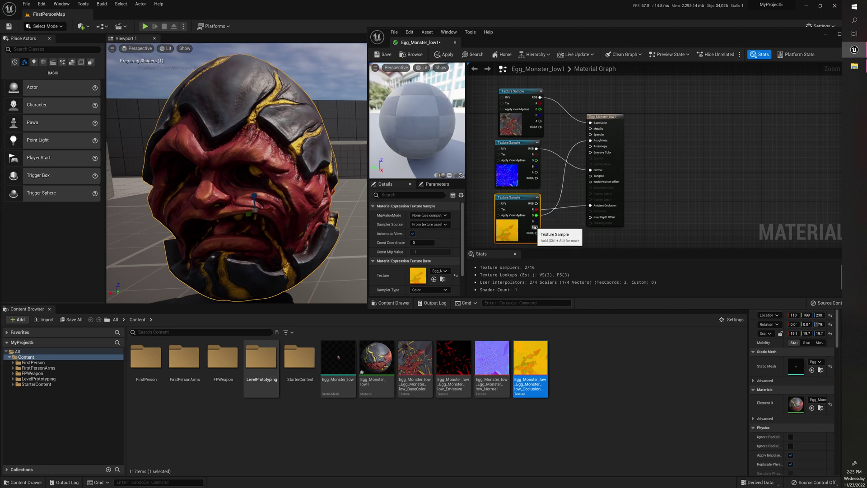
drag(537, 220, 588, 128)
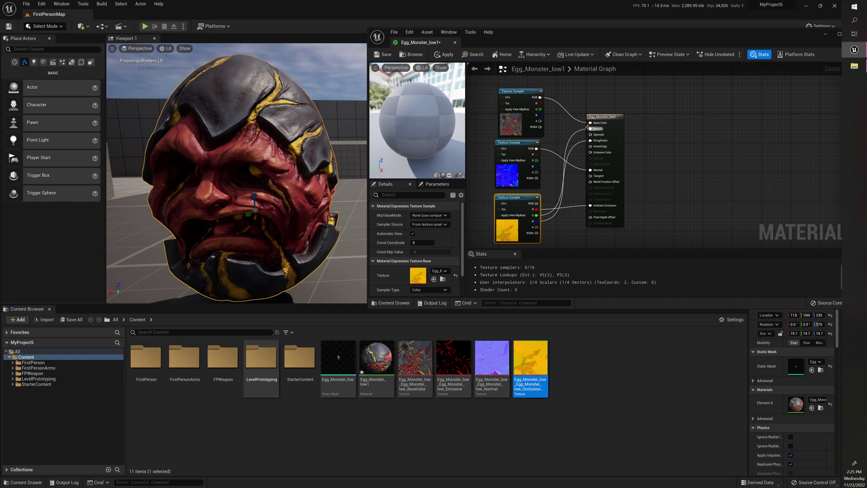
click(446, 55)
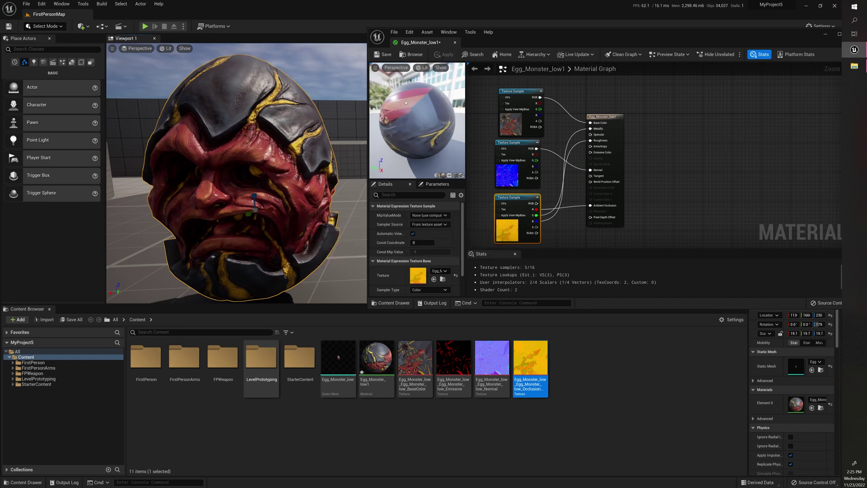
click(383, 55)
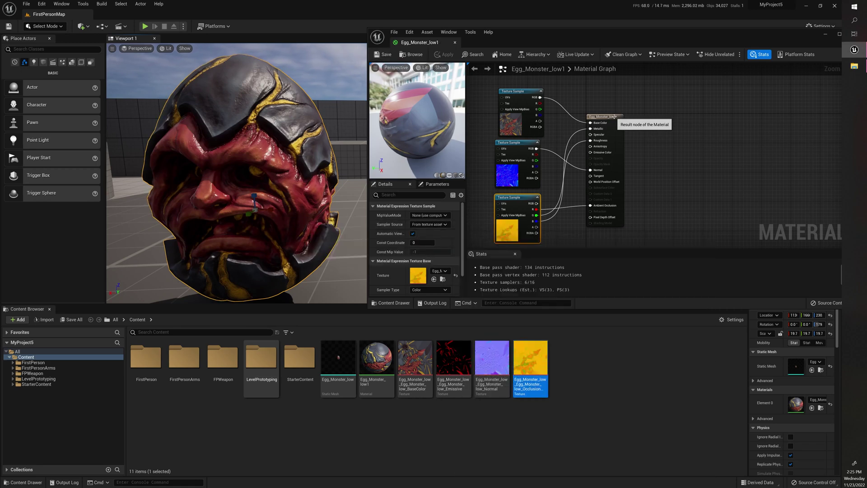
Add the Emissive texture to the graph, wire its RGB output to Emissive Color, and apply and save the material
drag(618, 116, 650, 119)
drag(454, 360, 564, 223)
drag(642, 120, 686, 119)
right_drag(636, 171, 619, 146)
drag(587, 211, 654, 130)
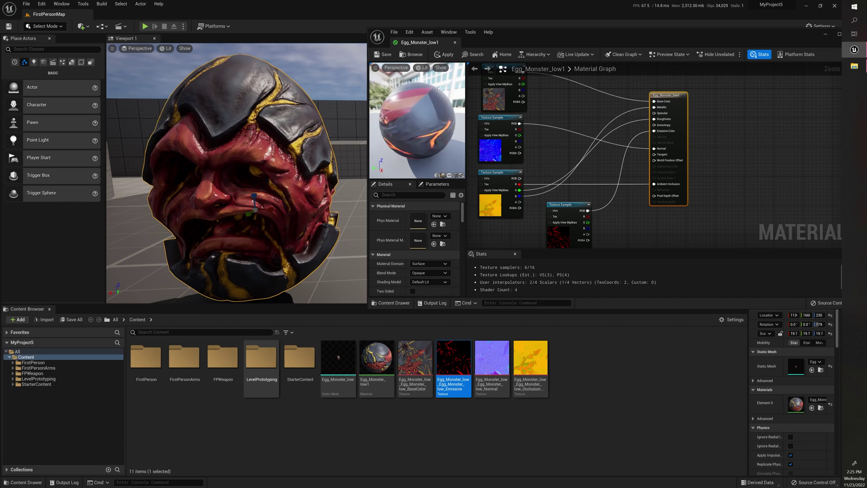
click(445, 55)
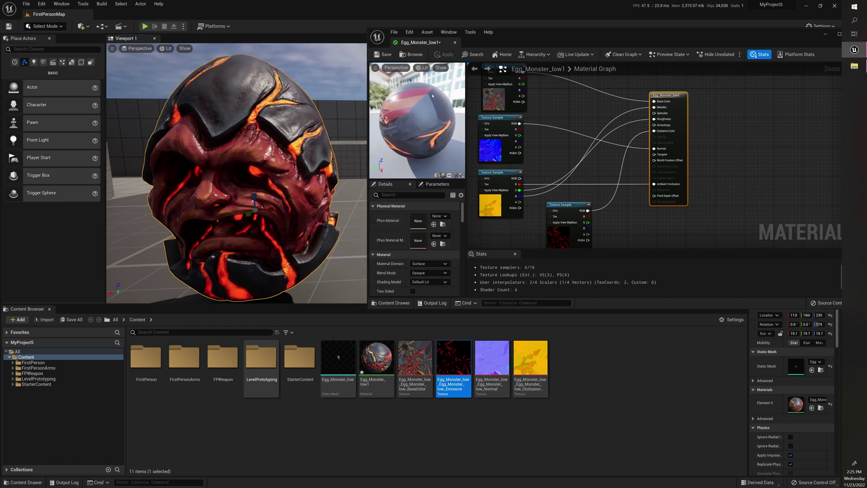
click(383, 55)
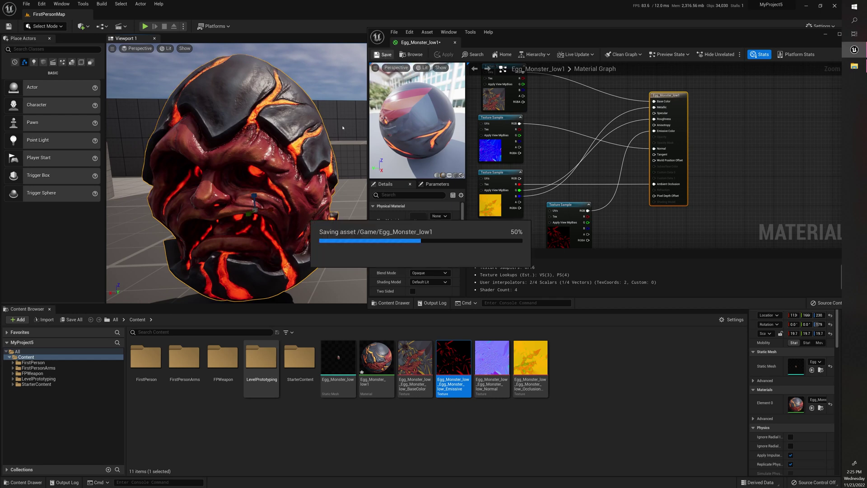
Play the level with the material editor moved out of view, approach the egg monster to inspect it in game, and stop playing
click(145, 26)
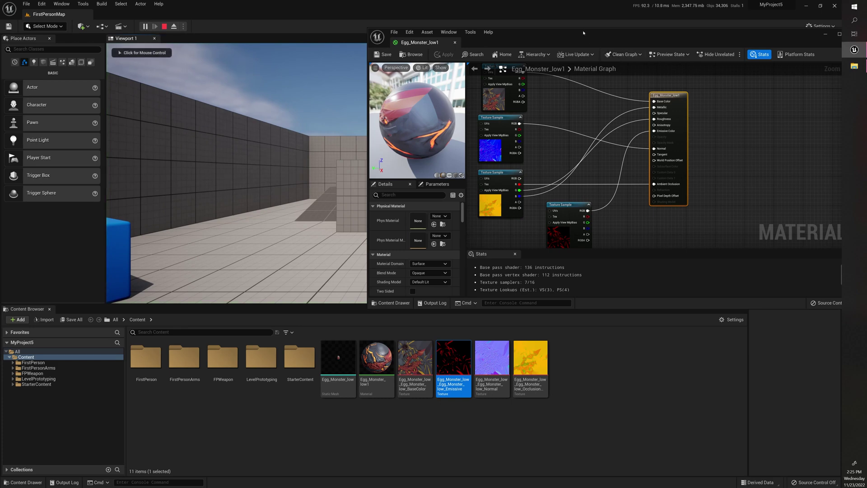
drag(584, 33, 0, 215)
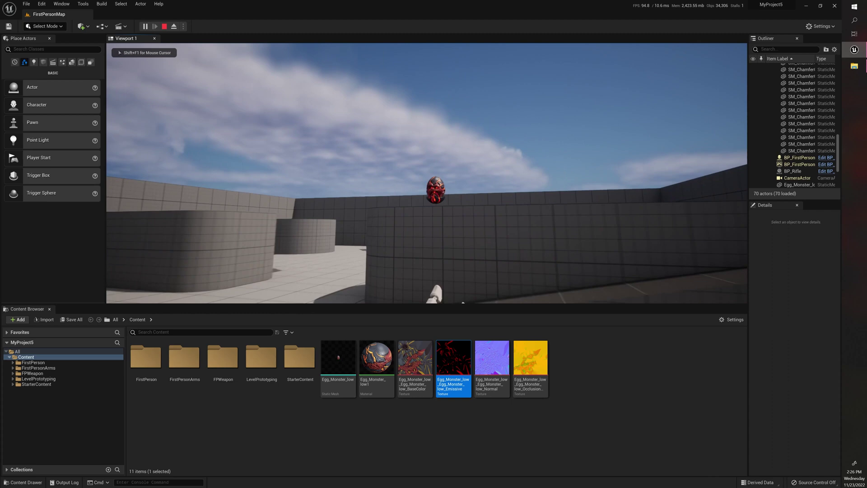
key(w)
key(space)
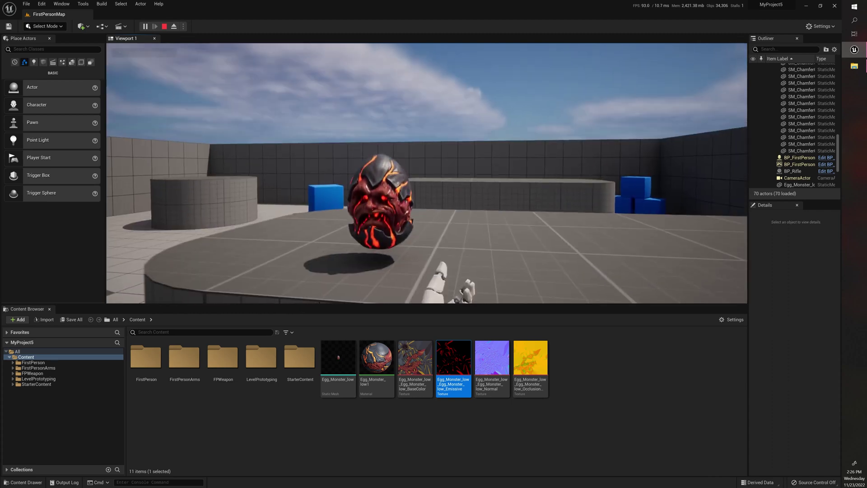
key(w)
key(space)
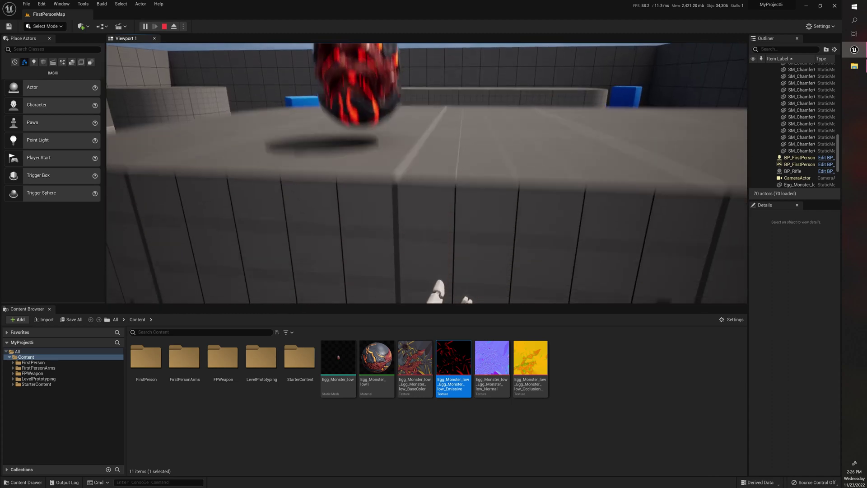
key(Escape)
Enlarge the egg monster uniformly in the level to a scale of about 63.5
key(f)
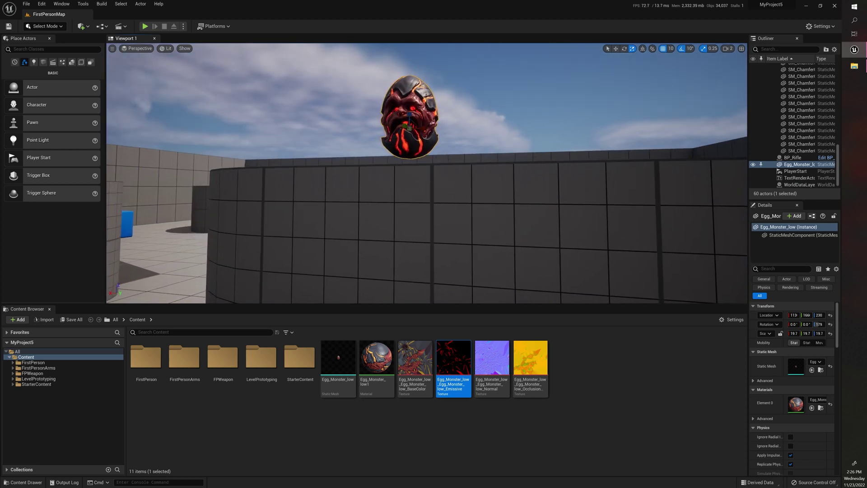
key(e)
drag(411, 130, 480, 66)
key(w)
right_drag(410, 127, 344, 100)
key(s)
Set the viewport camera speed to 4 and raise the egg monster on its platform to a height of about 260
click(728, 49)
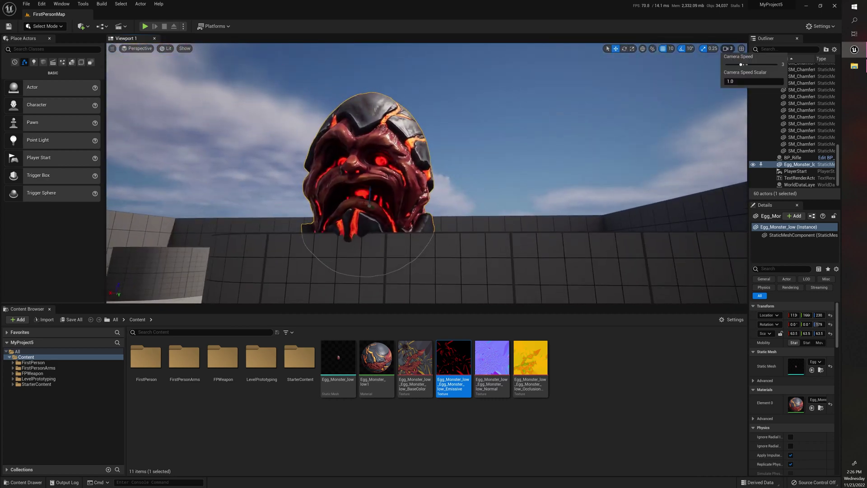
key(w)
right_drag(480, 155, 486, 213)
key(s)
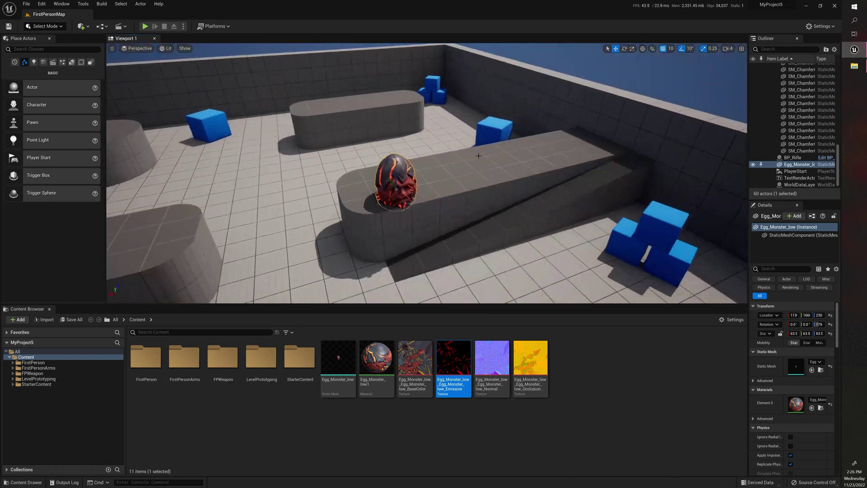
drag(395, 172, 396, 164)
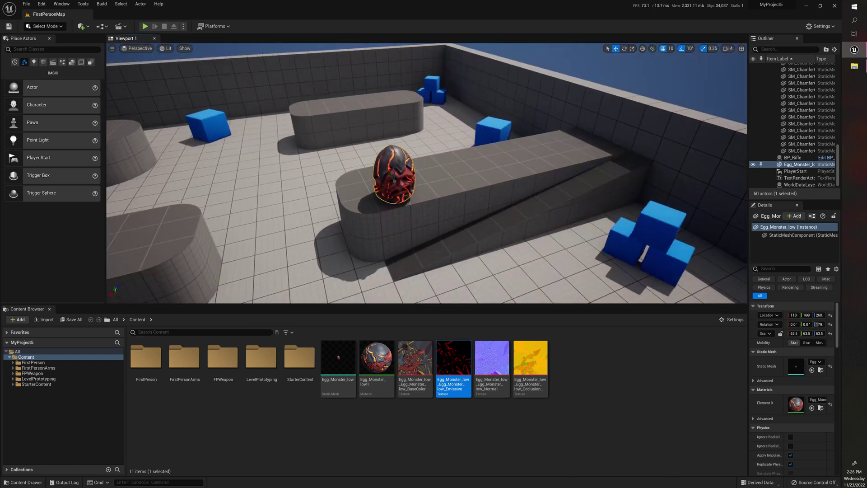
Duplicate the egg monster onto the neighbouring rounded platform and rotate the copy slightly about its vertical axis
key(e)
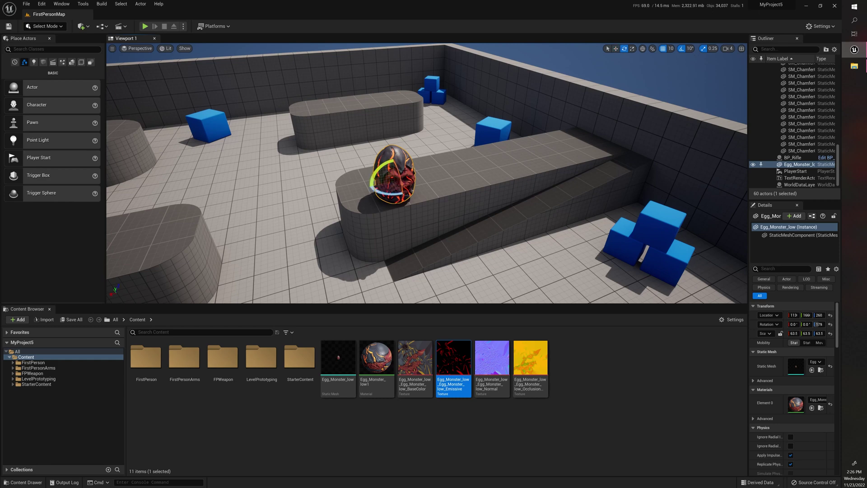
key(w)
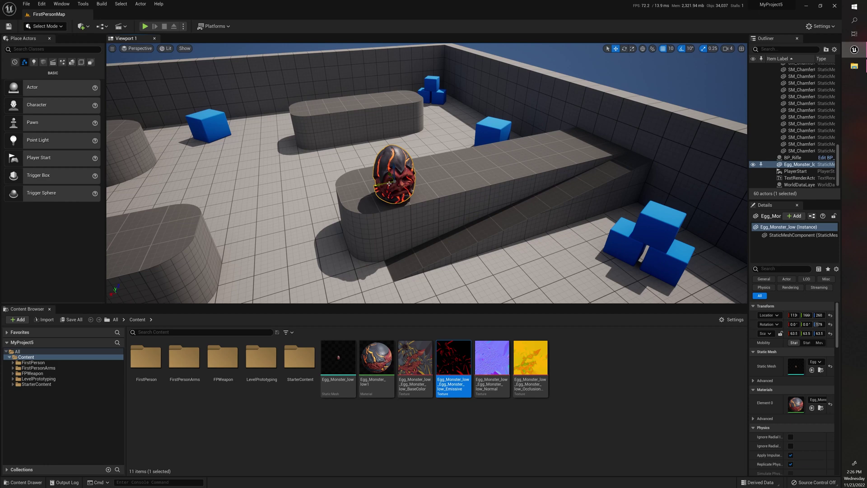
alt+drag(385, 185, 141, 236)
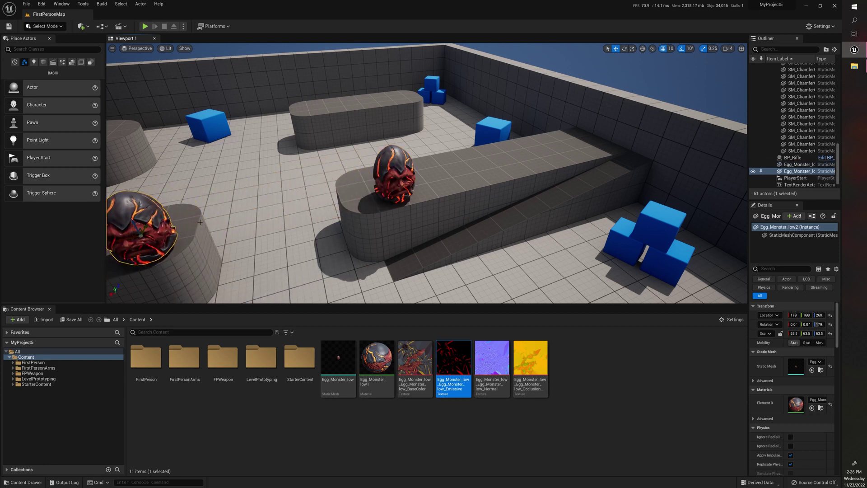
right_drag(200, 221, 195, 224)
key(e)
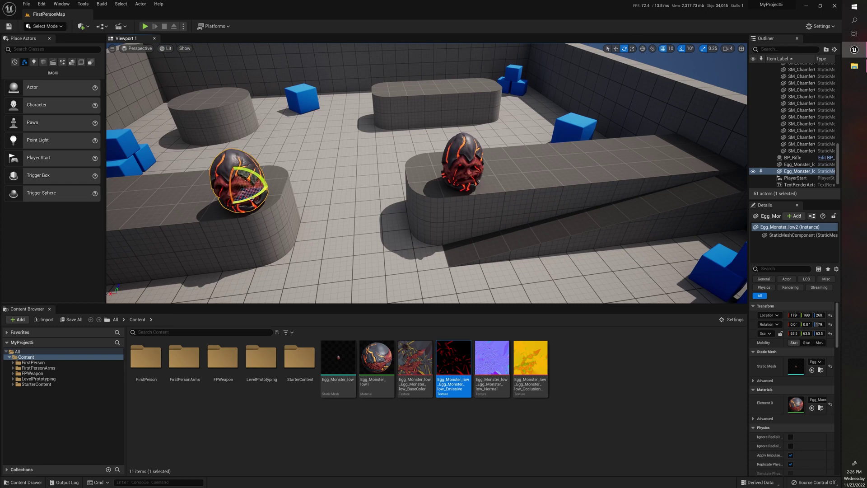
mouse_move(252, 198)
mouse_down()
mouse_move(205, 194)
mouse_move(254, 199)
mouse_up()
key(w)
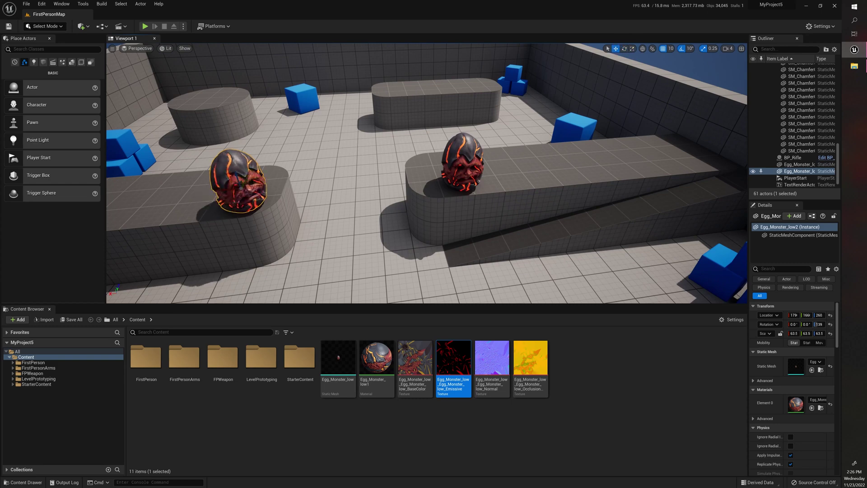
Duplicate the rotated egg monster onto the ramp platform, just beyond the original egg
click(461, 166)
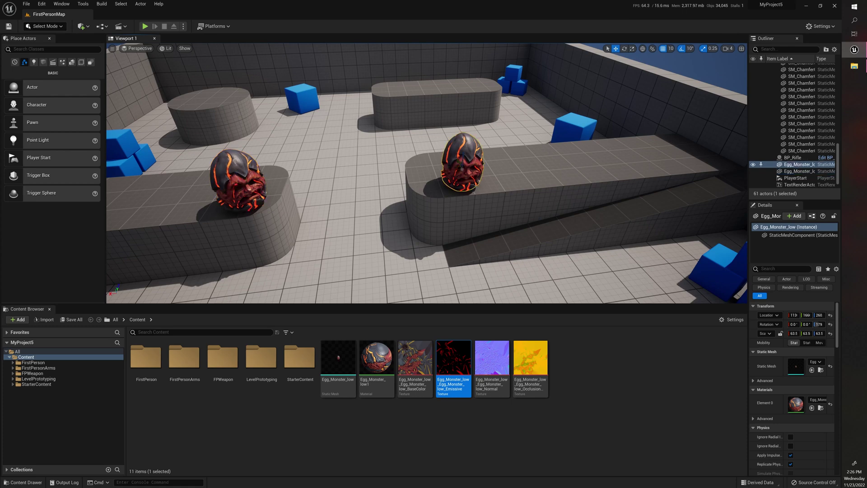
click(239, 181)
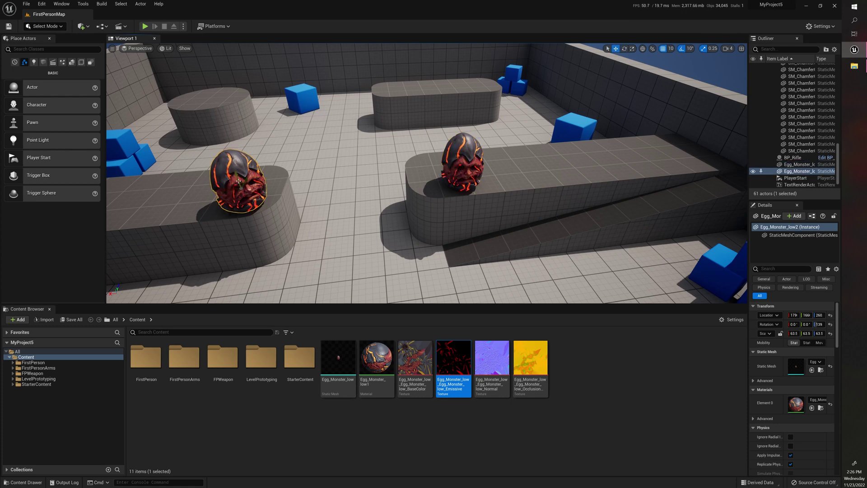
key(e)
key(w)
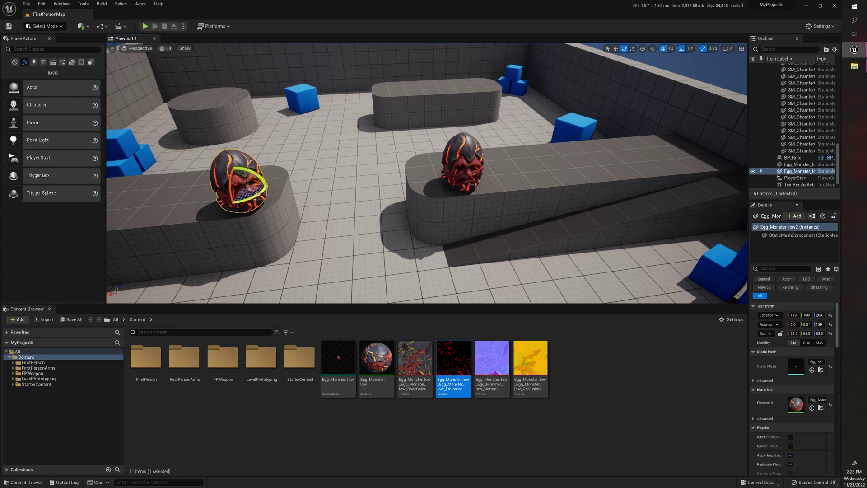
right_drag(275, 181, 262, 181)
key(w)
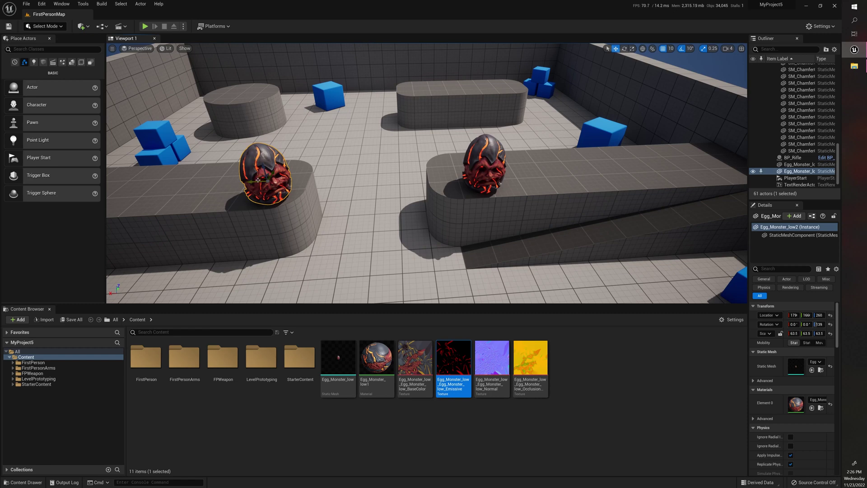
alt+drag(258, 180, 545, 184)
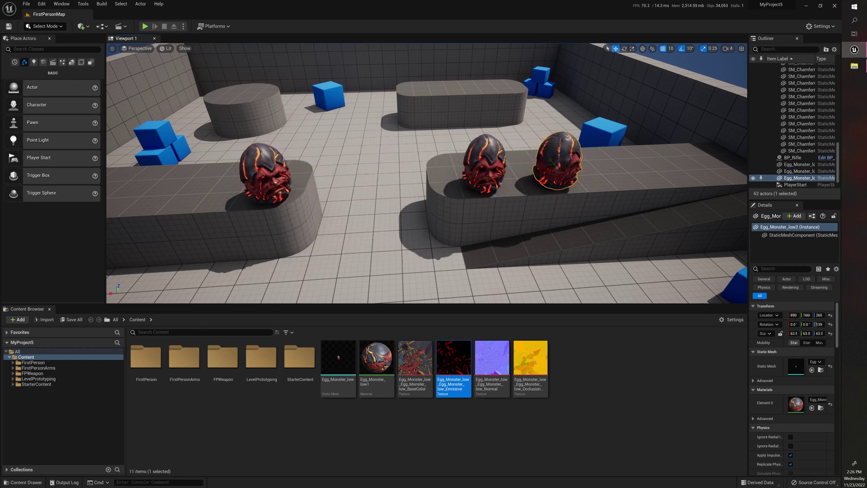
Rotate the new egg monster on the ramp platform about its vertical axis and enlarge it uniformly to a scale of about 131
key(e)
key(w)
key(e)
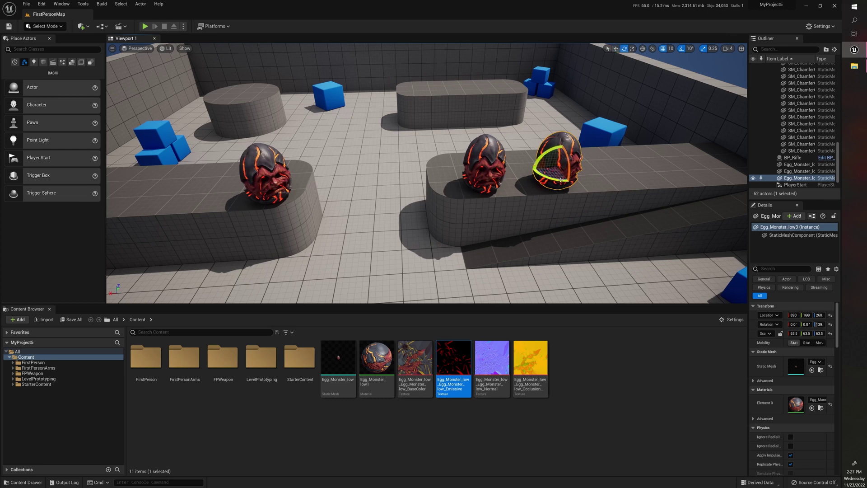
drag(544, 178, 554, 163)
key(r)
key(w)
Duplicate the enlarged egg monster across the floor past the player start, at about Y 410, and rotate the copy
right_drag(470, 176, 570, 174)
key(s)
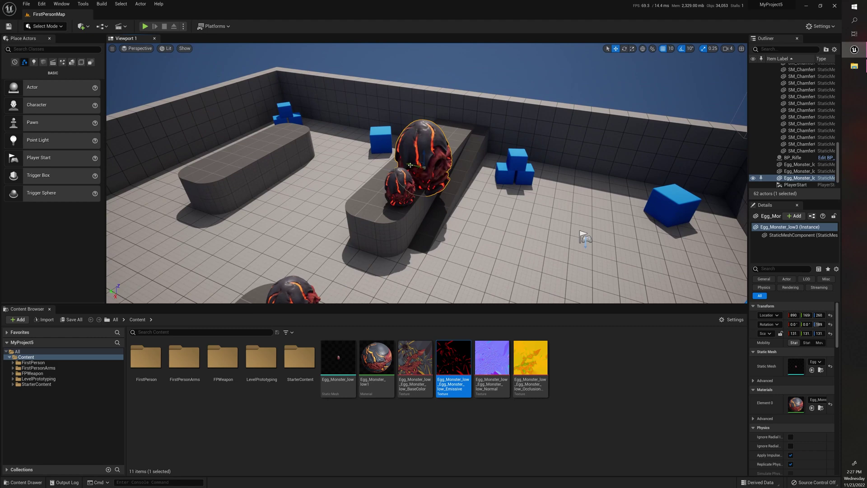
alt+drag(411, 165, 628, 217)
key(e)
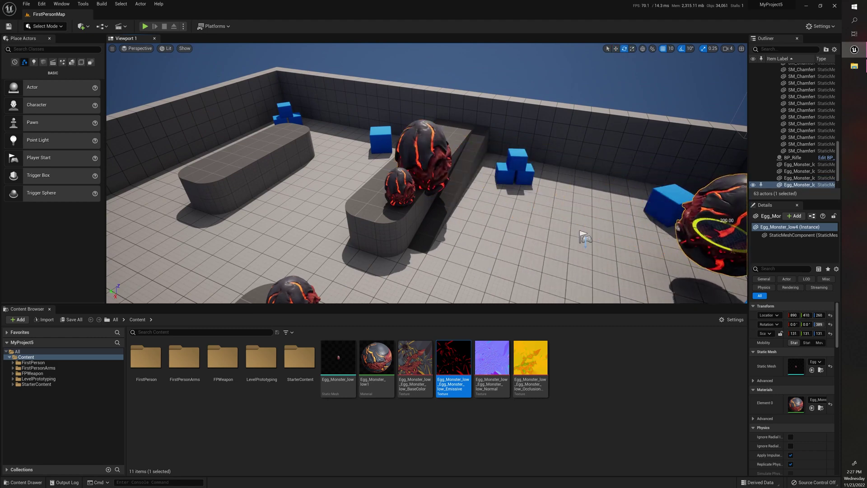
Play the level again, walk around to view the egg monster copies in game, and stop playing
click(145, 26)
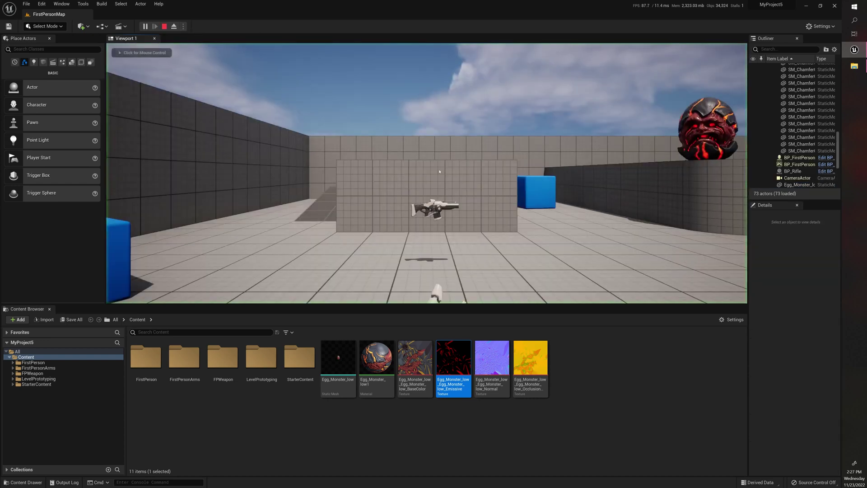
click(439, 171)
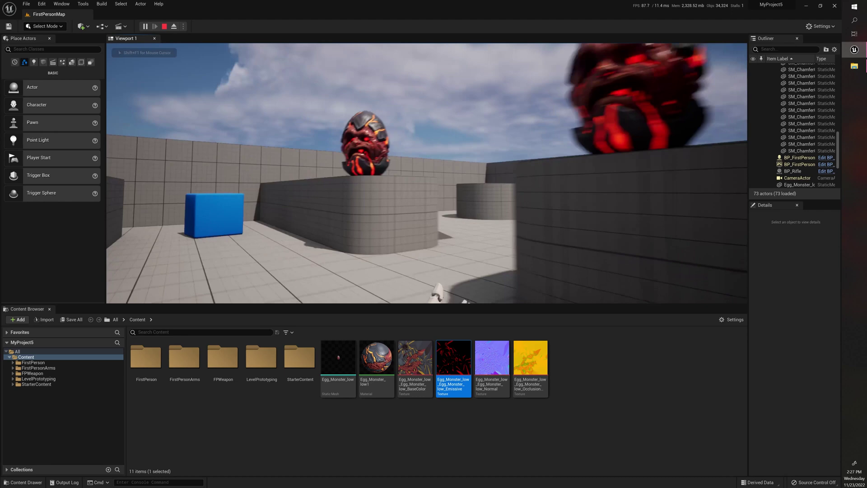
key(w)
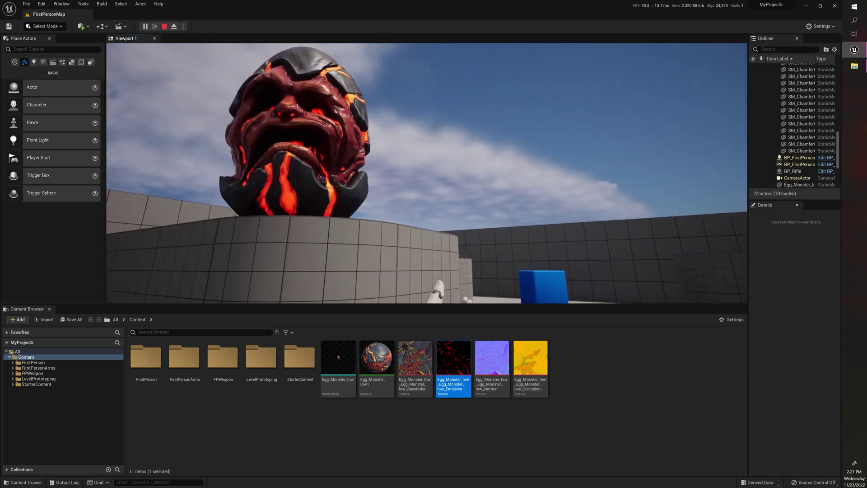
key(Escape)
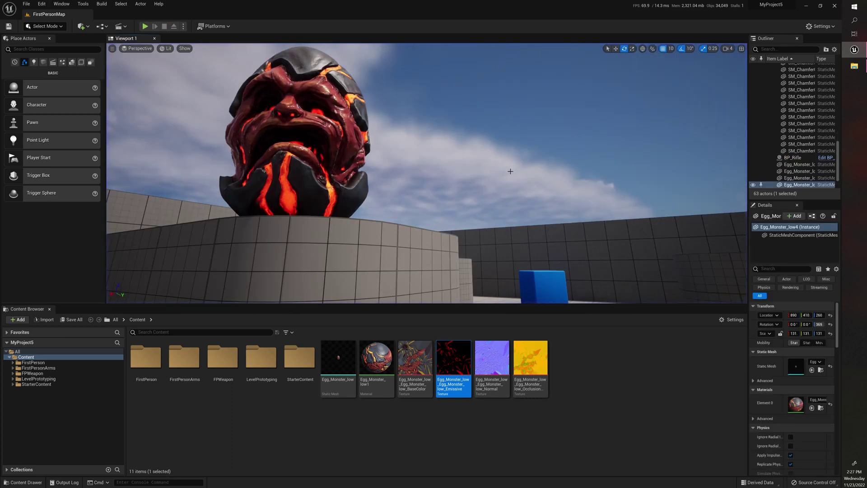
Open the Egg_Monster_low1 material and move its Emissive texture sample further down in the graph
click(378, 352)
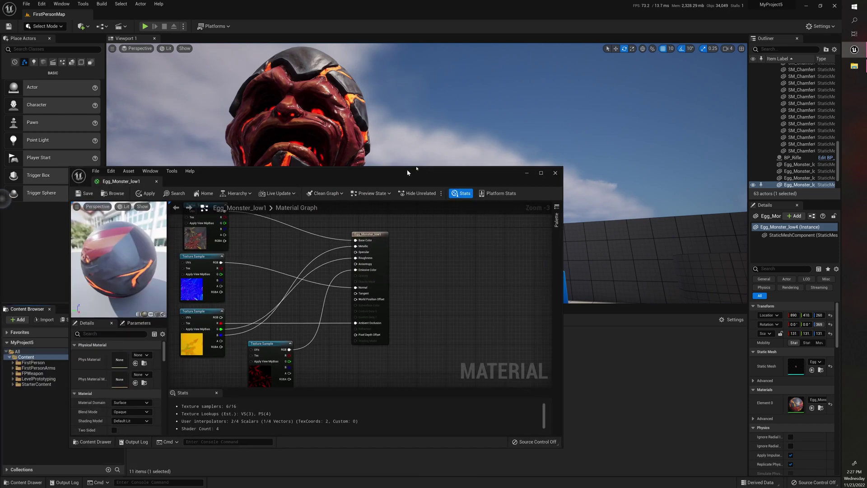
drag(407, 173, 519, 106)
drag(377, 276, 355, 292)
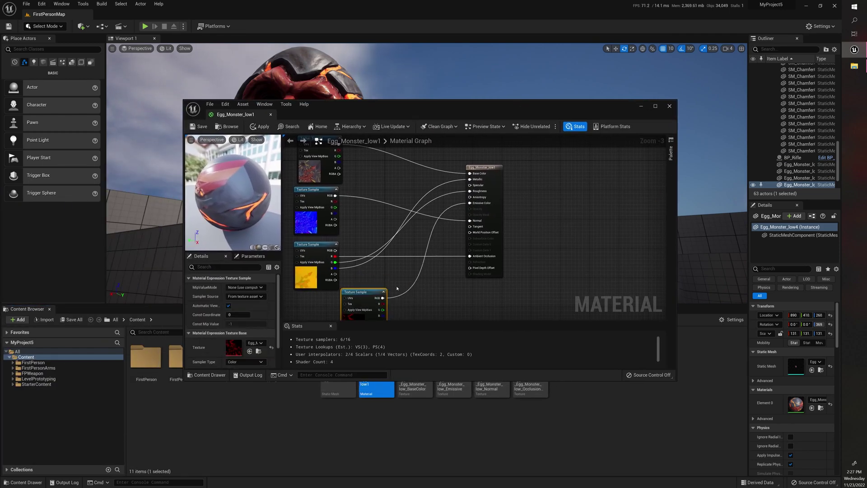
Disconnect the Emissive texture sample from Emissive Color and add a Multiply node beside it
alt+click(409, 292)
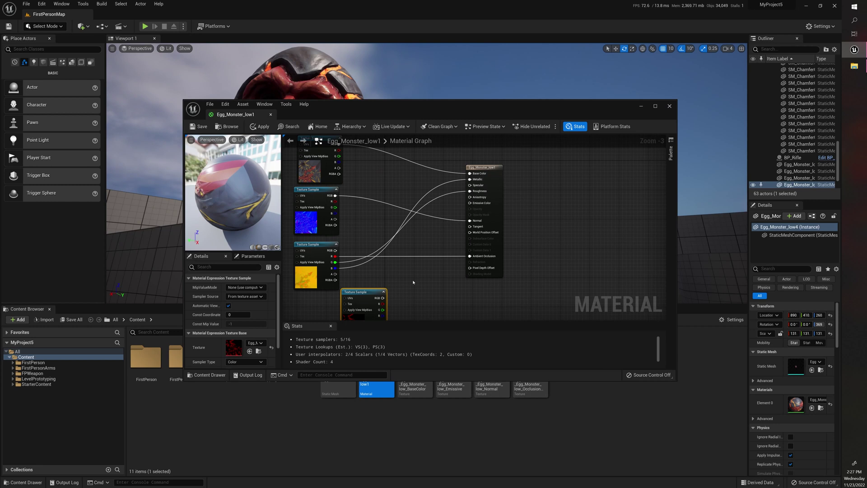
right_drag(422, 288, 422, 234)
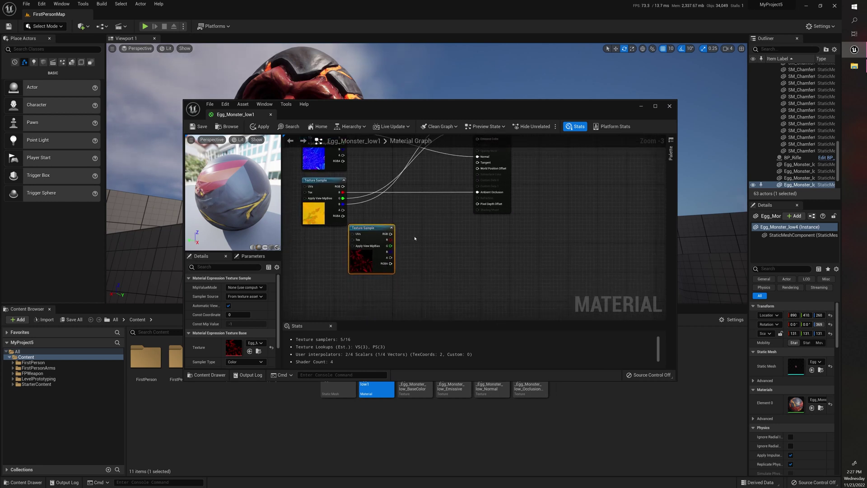
click(414, 238)
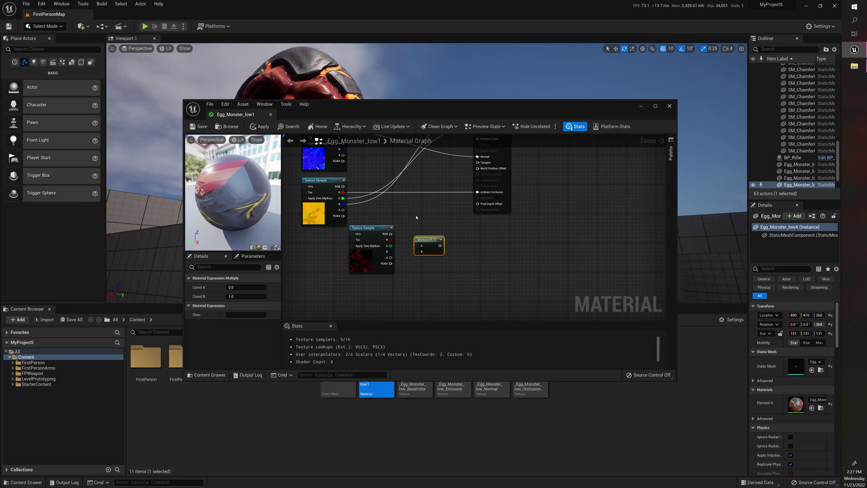
right_click(417, 217)
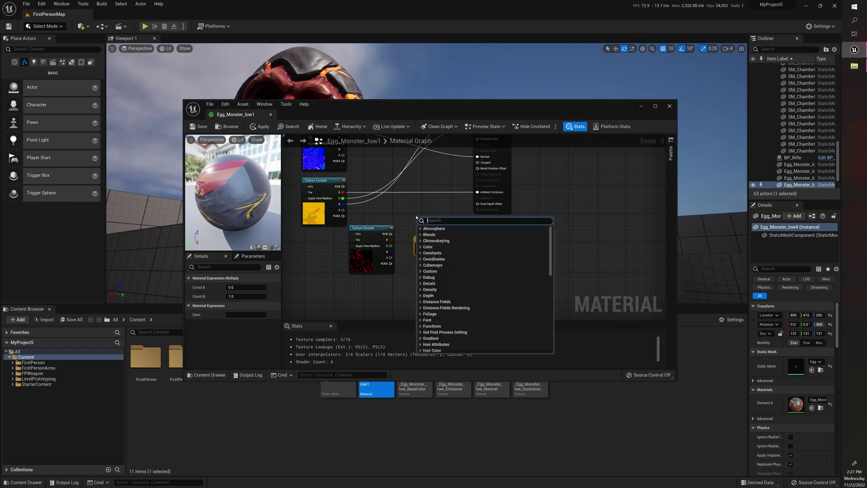
text(multipl)
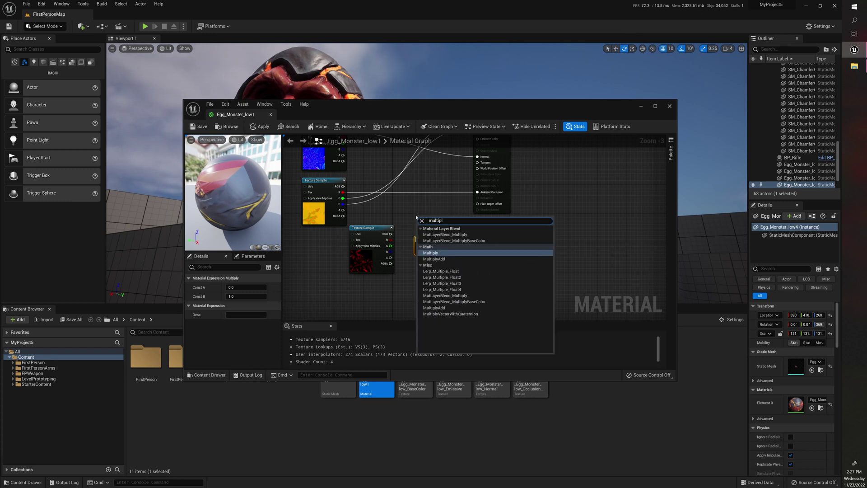
key(Return)
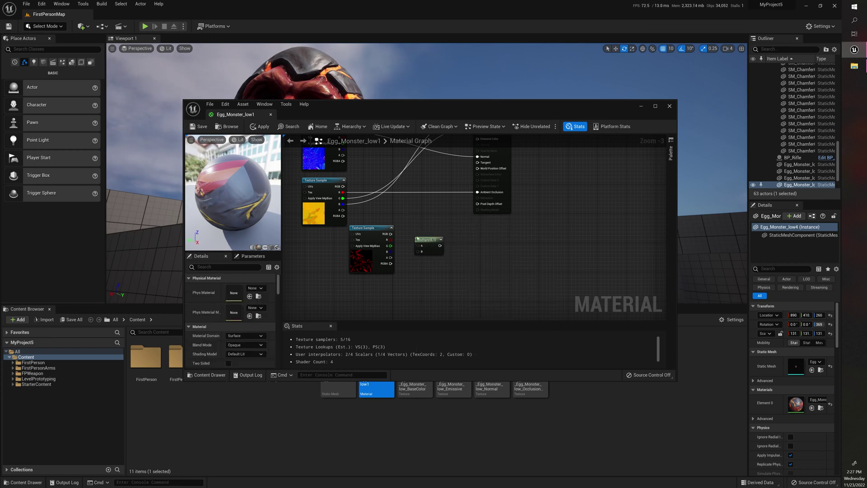
click(432, 220)
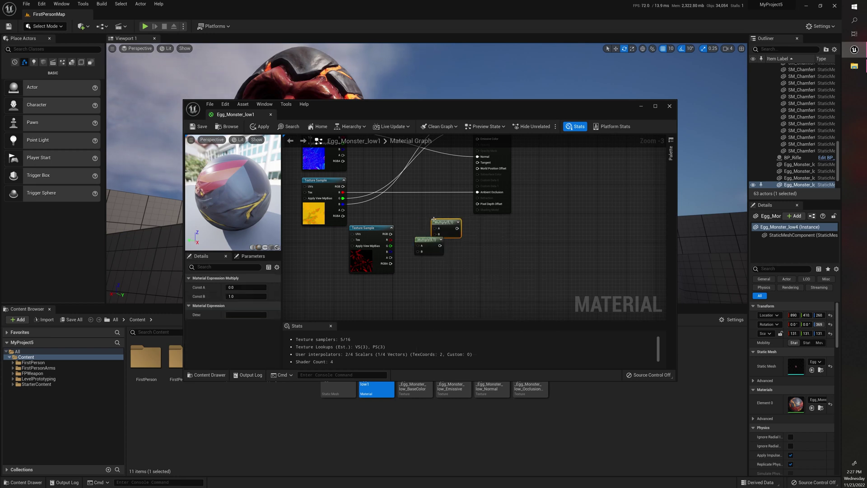
drag(441, 222, 444, 213)
key(Delete)
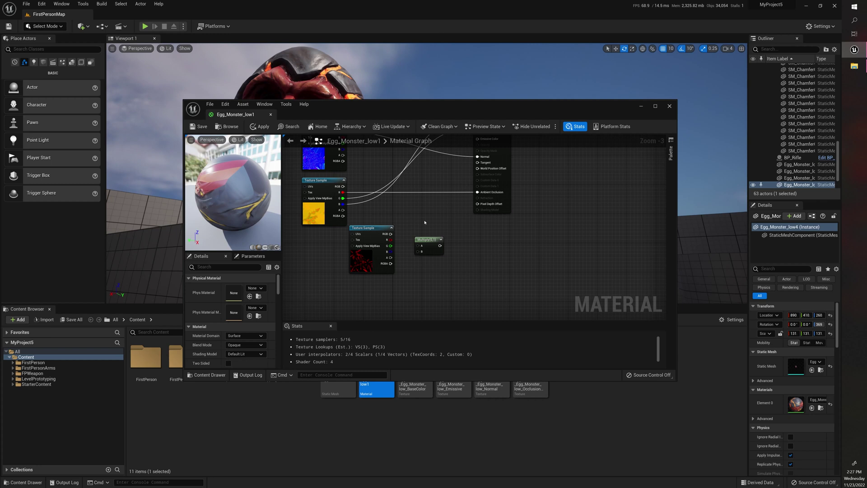
Wire the Emissive texture sample's RGB through the Multiply node's A input into Emissive Color, and move the texture sample away from the node
right_drag(424, 221, 405, 234)
drag(407, 253, 458, 153)
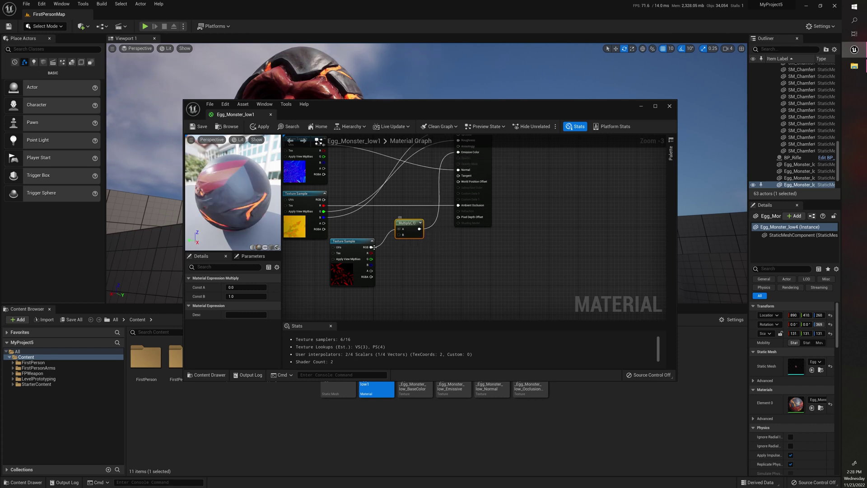
drag(373, 248, 337, 258)
click(397, 273)
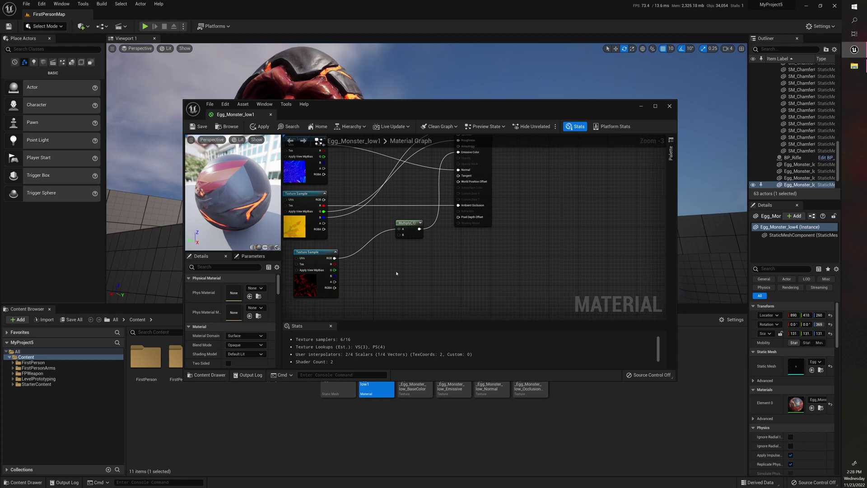
Add a Constant node beside the Emissive texture sample, connect it to the Multiply node's B input, and apply and save the material
click(397, 273)
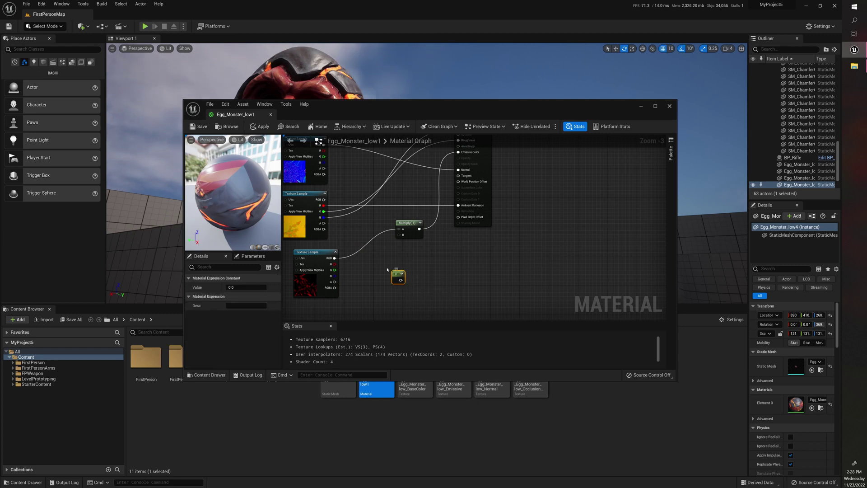
drag(397, 276, 376, 264)
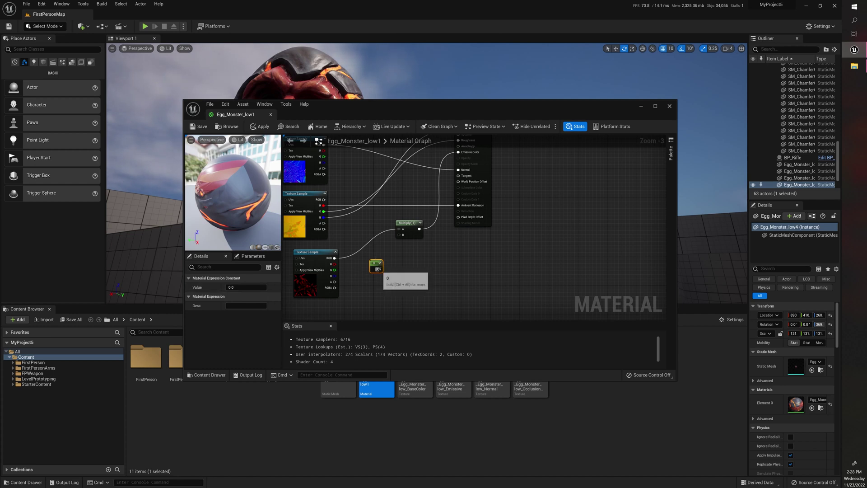
drag(378, 268, 403, 236)
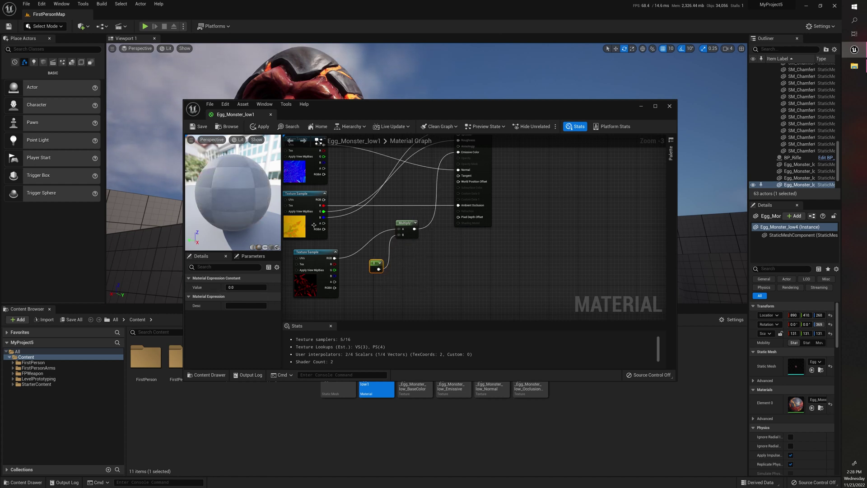
click(263, 127)
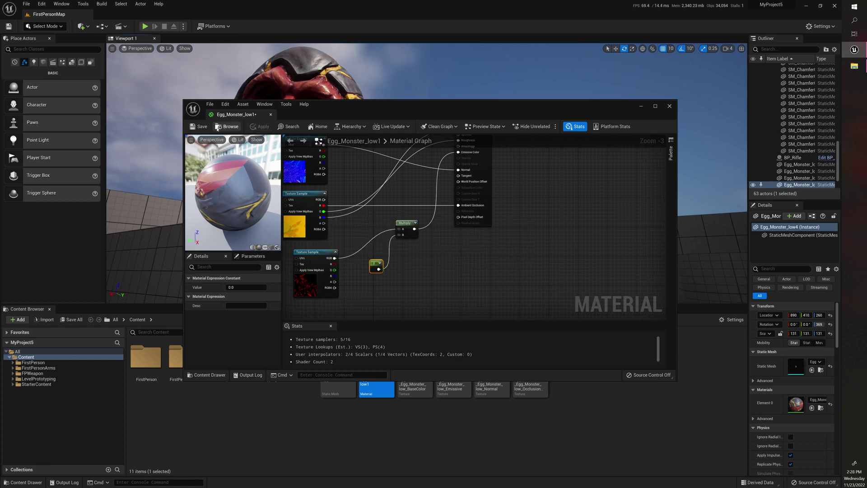
click(200, 126)
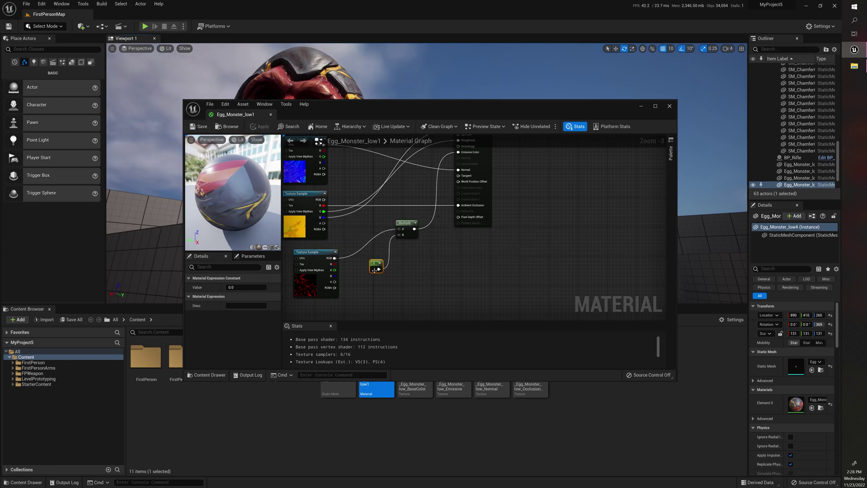
Set the Constant node's value to 2 and apply the material
click(246, 287)
text(2)
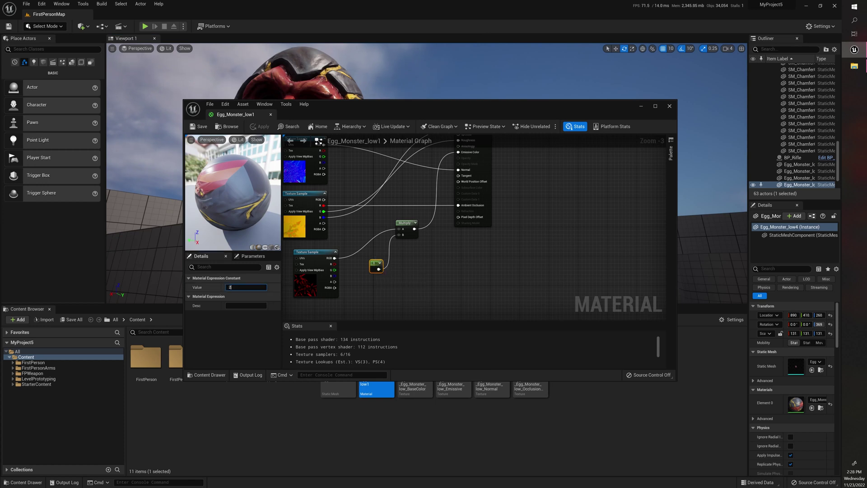
key(Return)
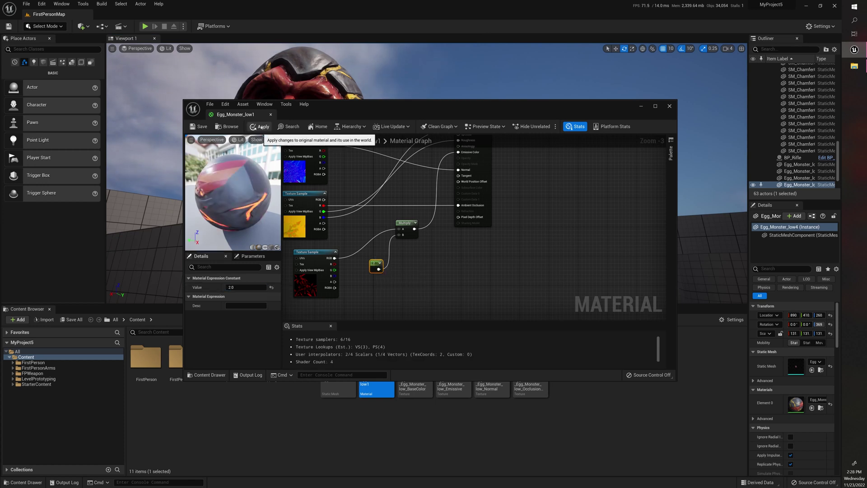
click(260, 127)
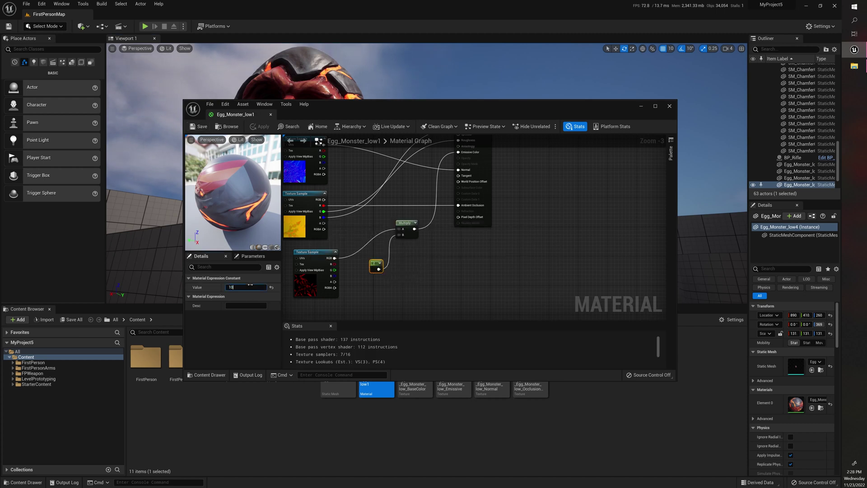
Raise the emissive Constant's value to 10, then apply and save the material
click(250, 288)
text(10)
key(Return)
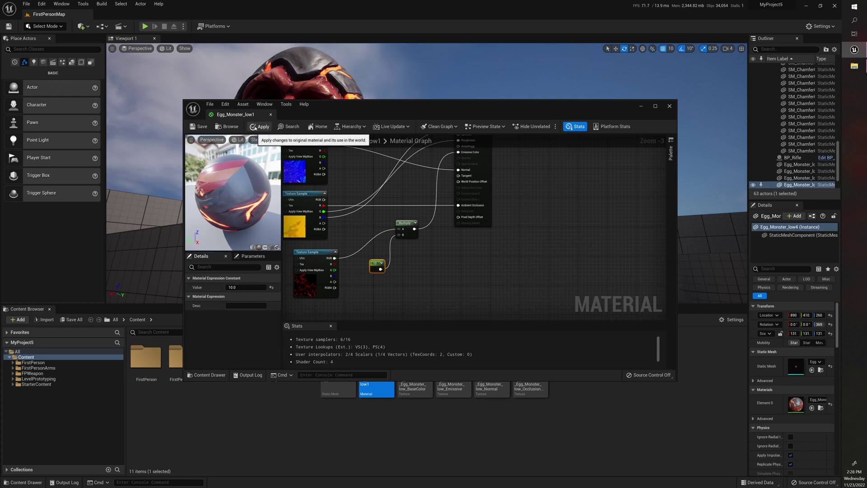
click(255, 128)
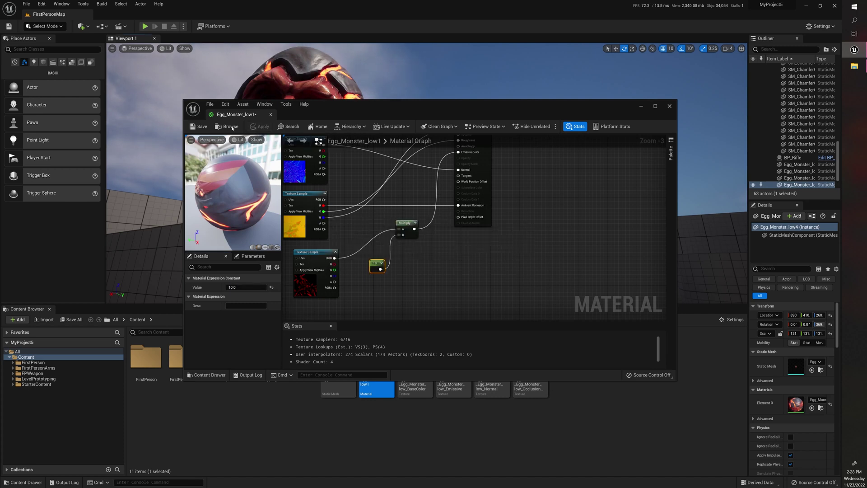
click(199, 127)
Move the material editor out of the way and examine the egg monster's emissive glow in the level viewport, up close and from farther back
drag(347, 112, 573, 150)
right_drag(380, 135, 388, 217)
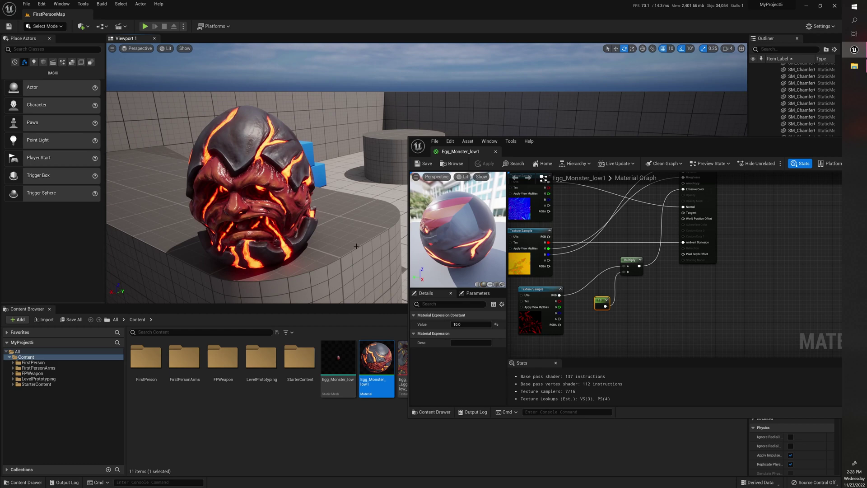
drag(603, 144, 598, 87)
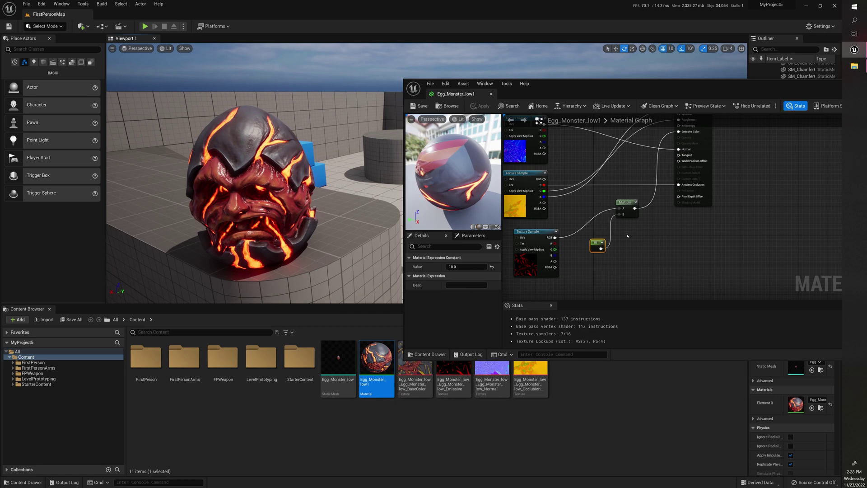
right_drag(627, 235, 682, 269)
right_drag(667, 235, 672, 216)
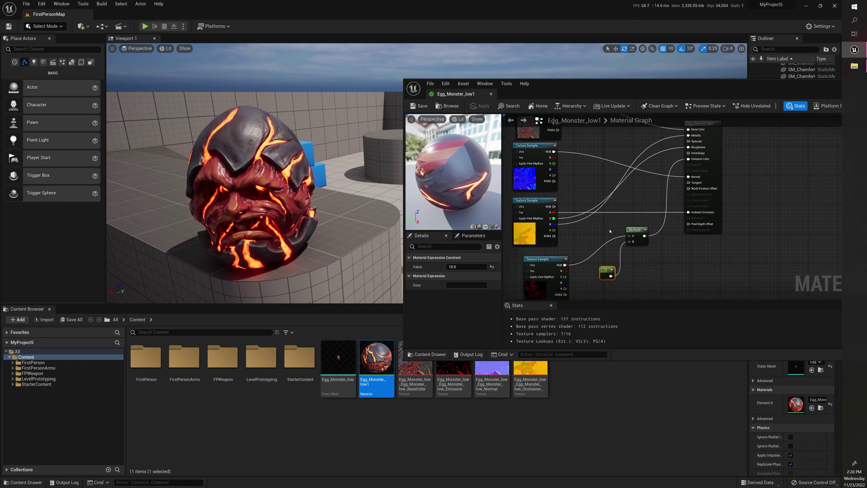
right_drag(648, 239, 660, 233)
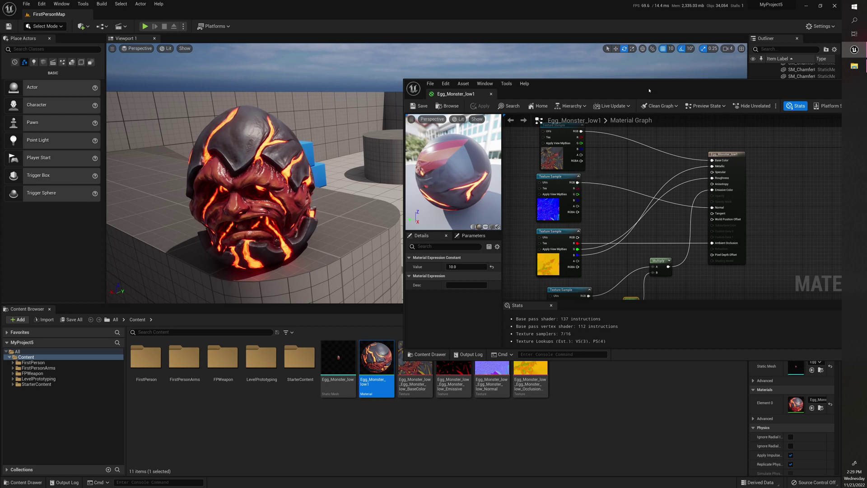
drag(649, 91, 0, 109)
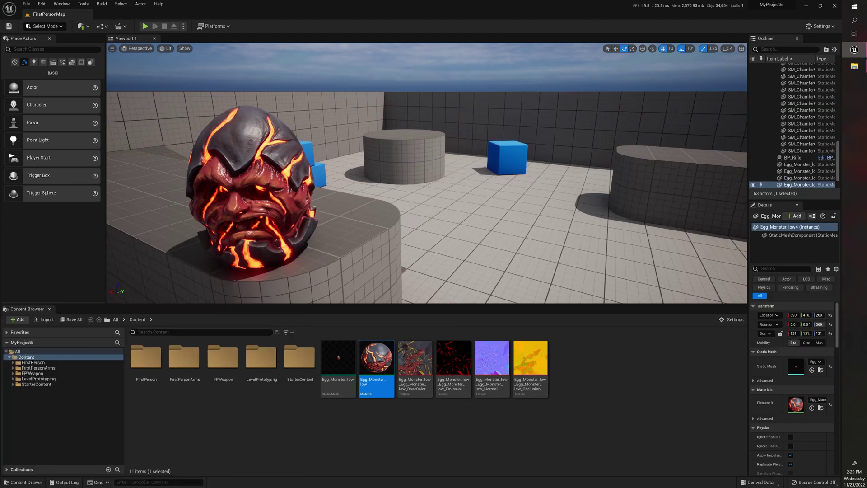
mouse_move(427, 173)
right_down()
mouse_move(384, 208)
mouse_move(407, 113)
mouse_move(420, 131)
mouse_move(452, 140)
mouse_move(434, 176)
mouse_move(427, 167)
right_up()
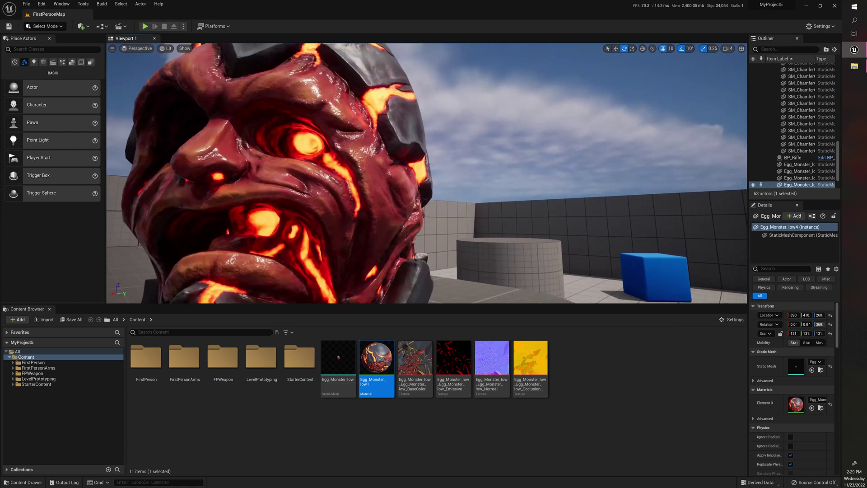
key(s)
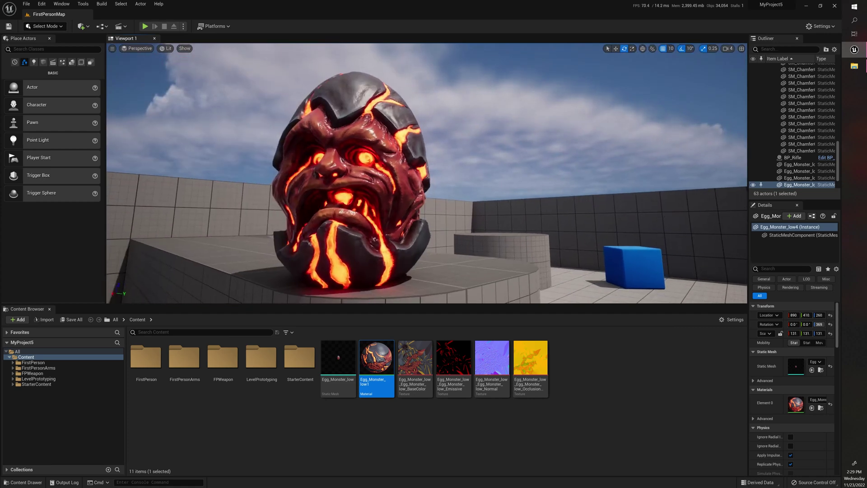
Bring back the material editor, set the emissive Constant's value to 100, and apply and save the material
drag(384, 487, 736, 220)
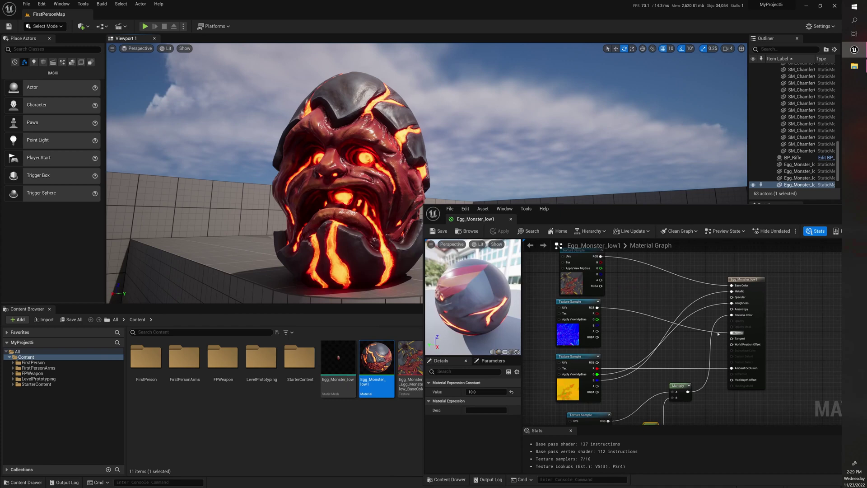
scroll(718, 334, down, 3)
scroll(673, 373, up, 4)
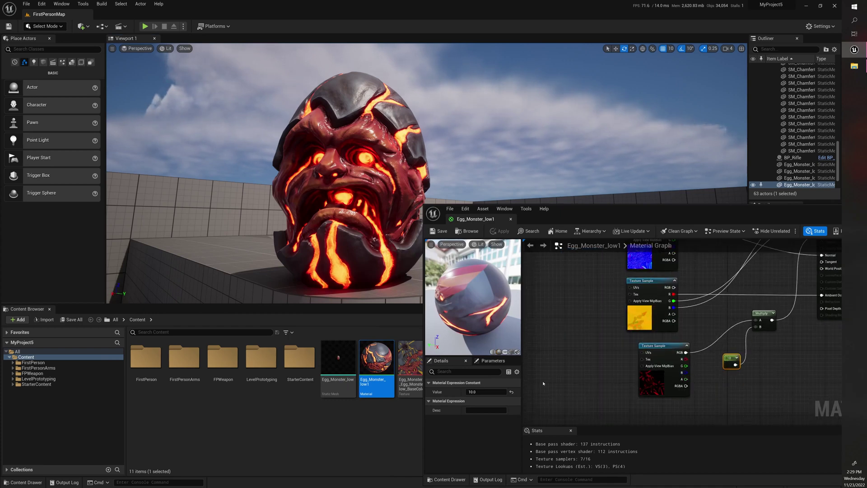
click(495, 392)
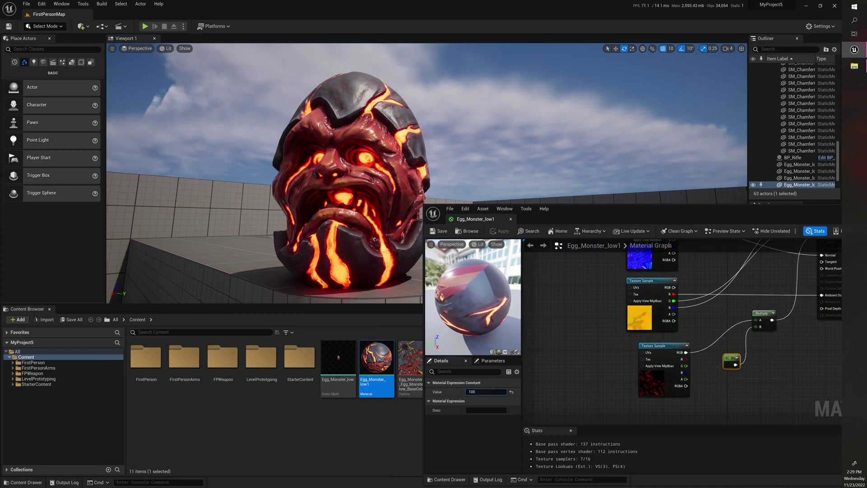
text(100)
key(Return)
click(500, 231)
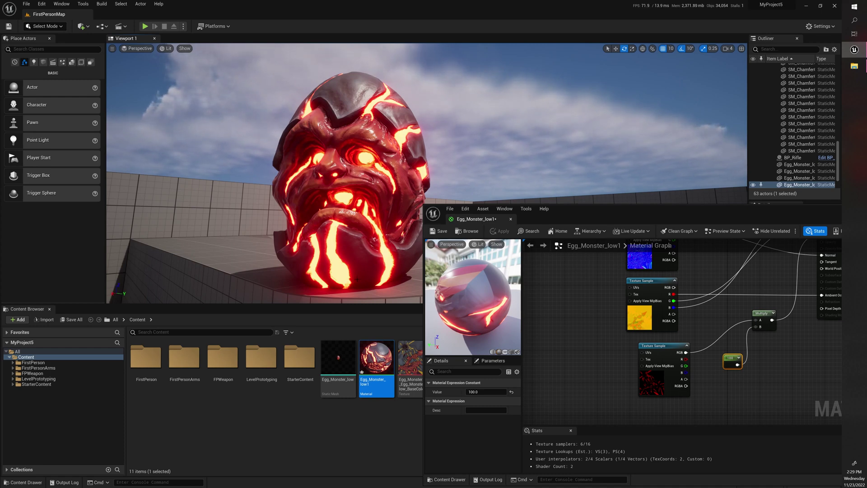
click(439, 231)
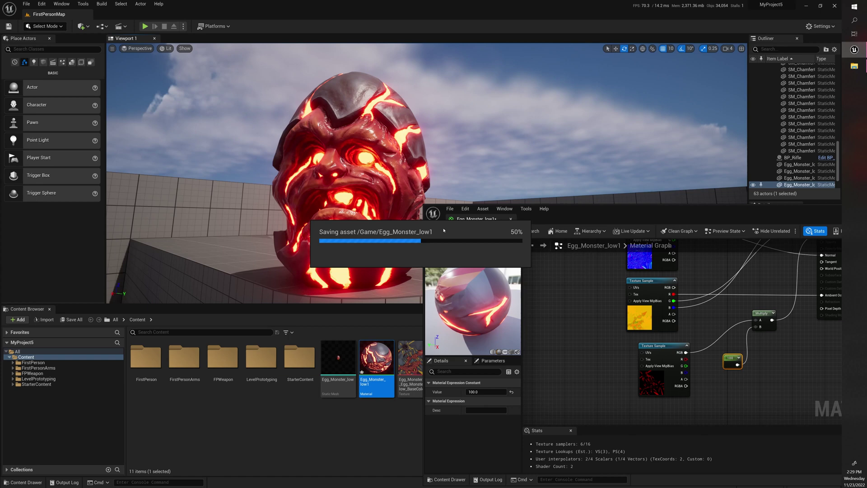
Move the material editor away, play the level, walk around the egg monster copies to view their glow in game, and stop playing
drag(600, 215, 0, 271)
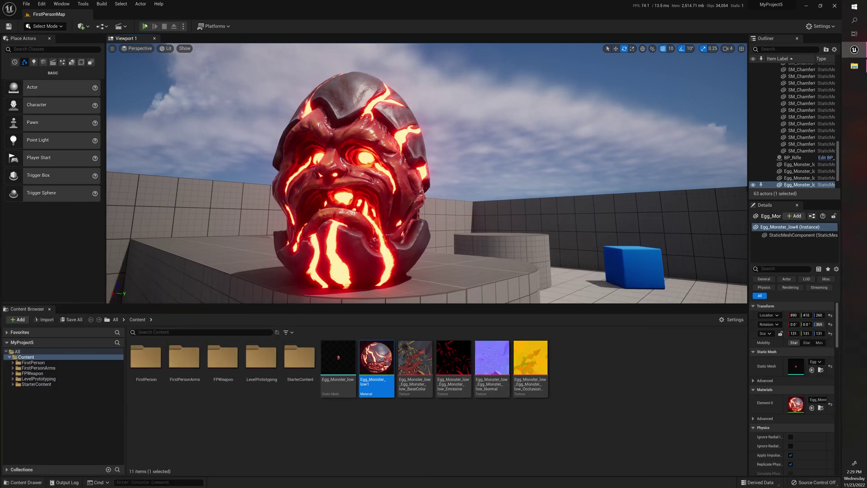
click(145, 25)
key(w)
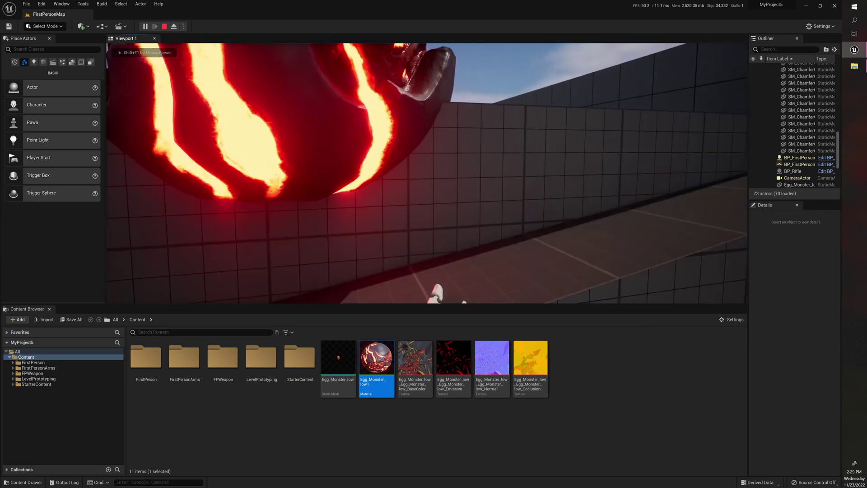
key(s)
key(s)
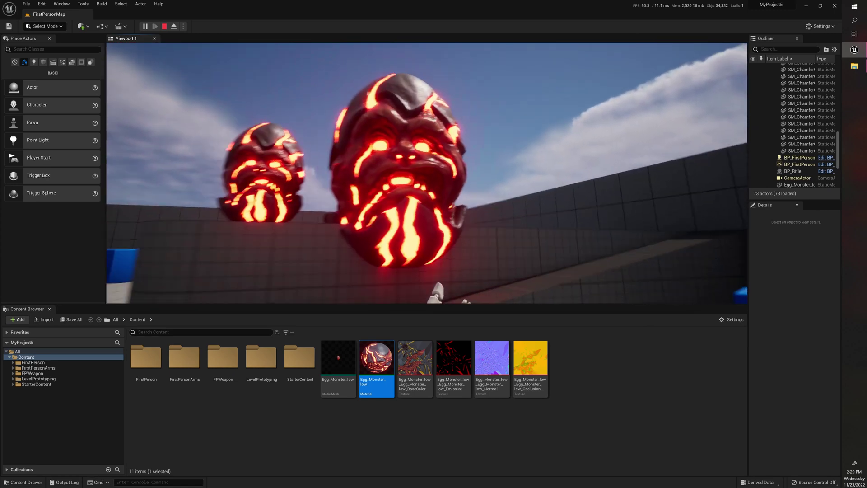
key(w)
key(w)
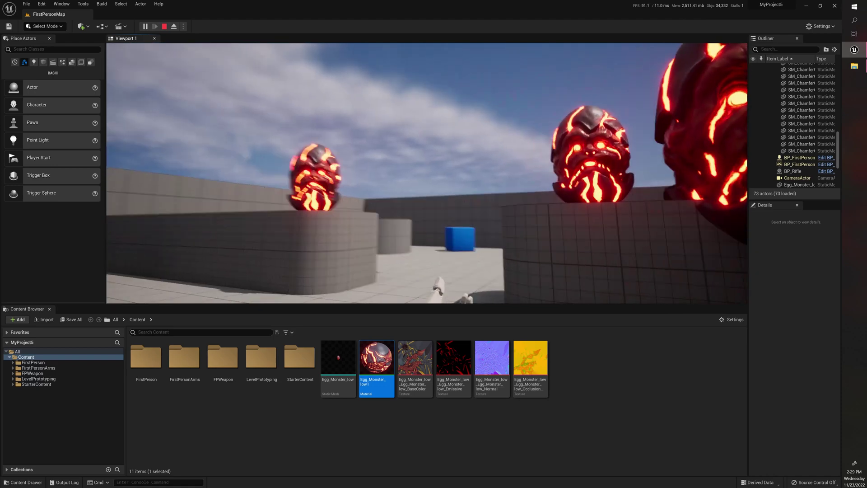
key(d)
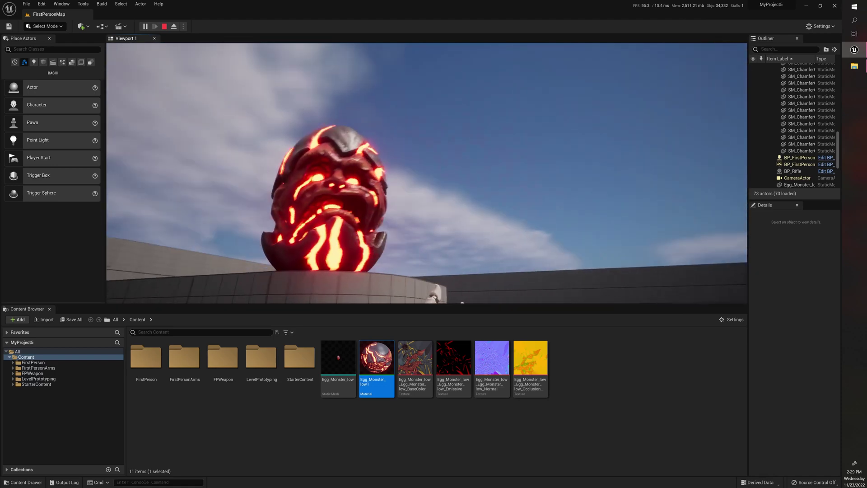
key(w)
key(s)
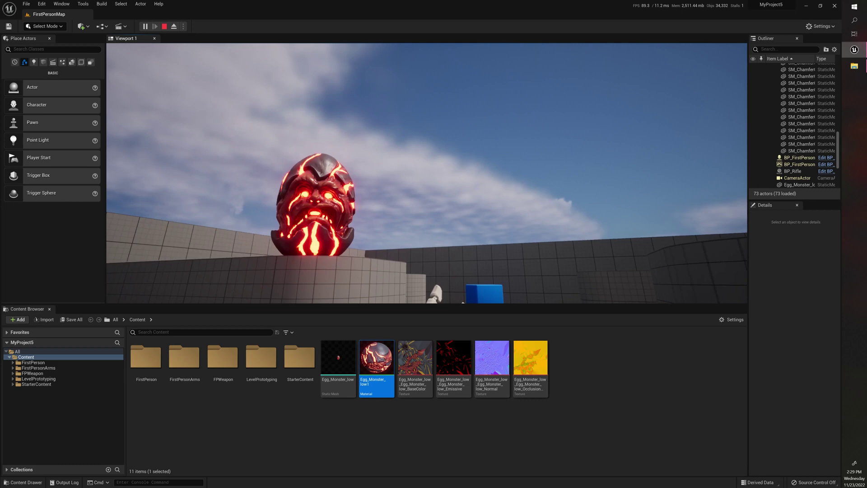
key(Escape)
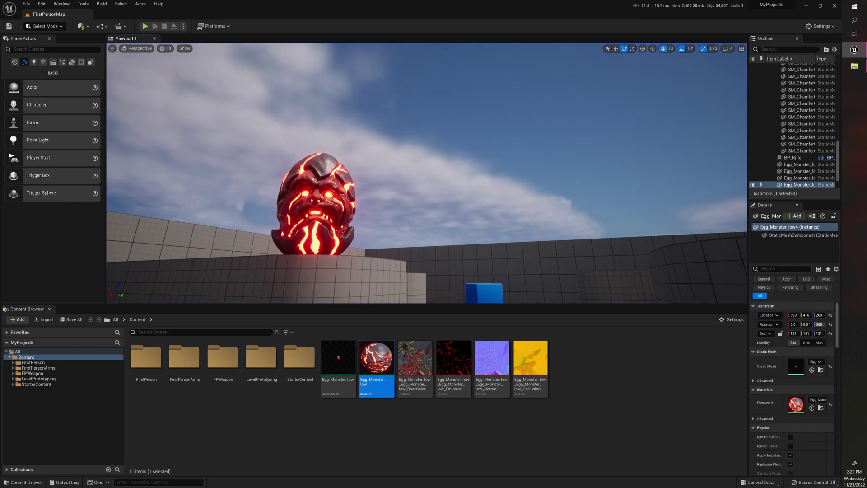
Bring the material editor back into view, set the emissive Constant's value to 5, and apply the material
drag(866, 189, 679, 117)
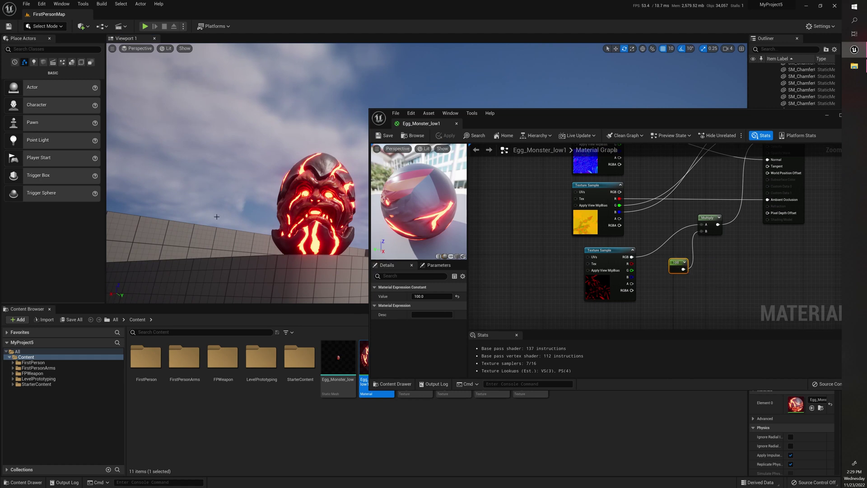
click(432, 296)
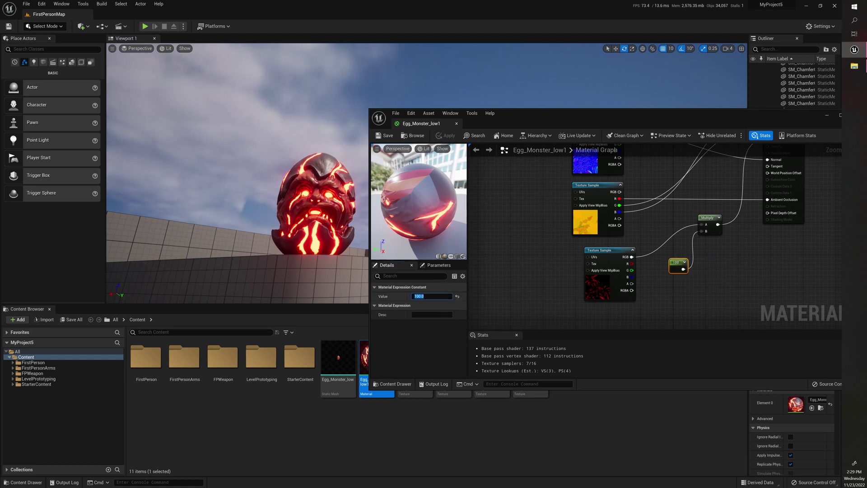
text(5)
key(Return)
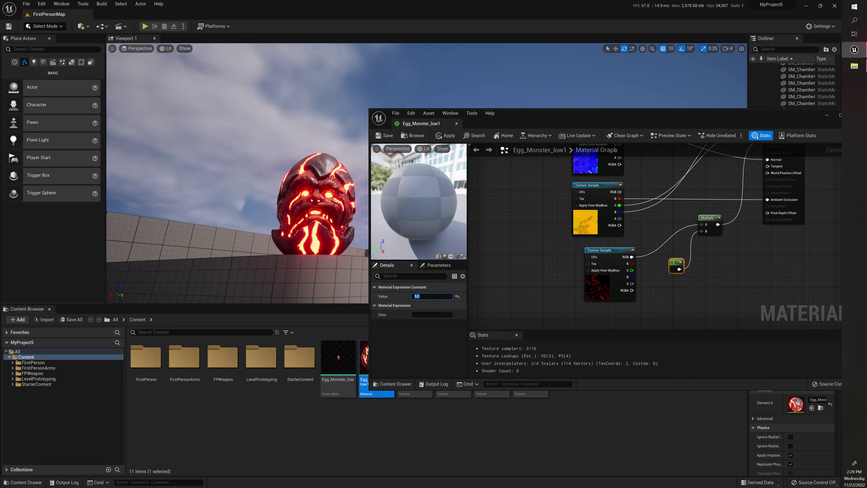
click(446, 135)
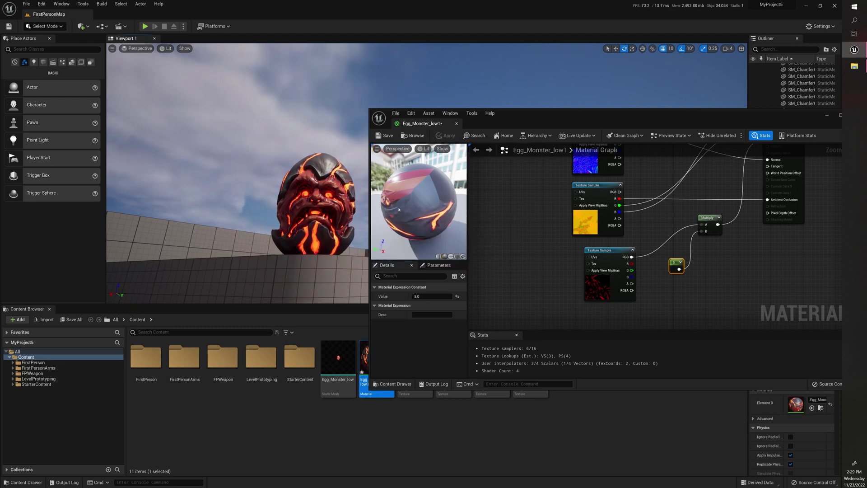
Save the material, move its editor out of the way, and look over the egg monster's glow in the level viewport
click(386, 137)
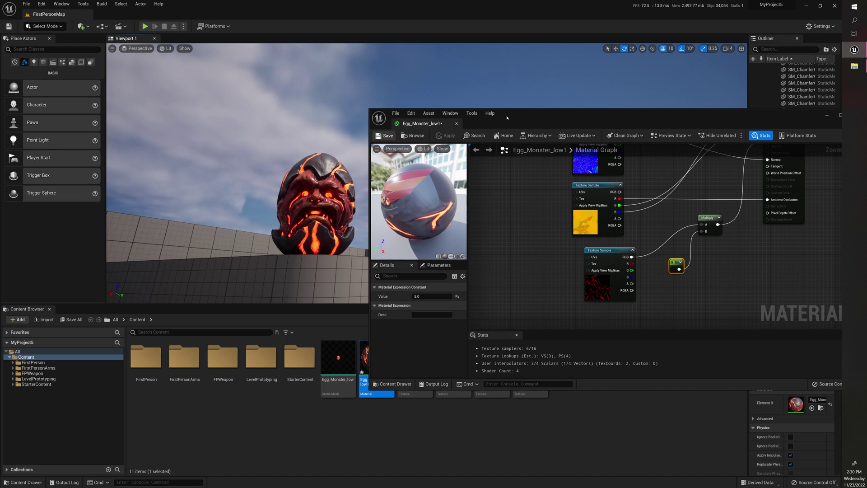
drag(541, 116, 0, 138)
right_drag(272, 273, 286, 337)
Bring back and maximize the material editor, and move the base color Texture Sample node up, clear of the normal map node
drag(0, 144, 548, 141)
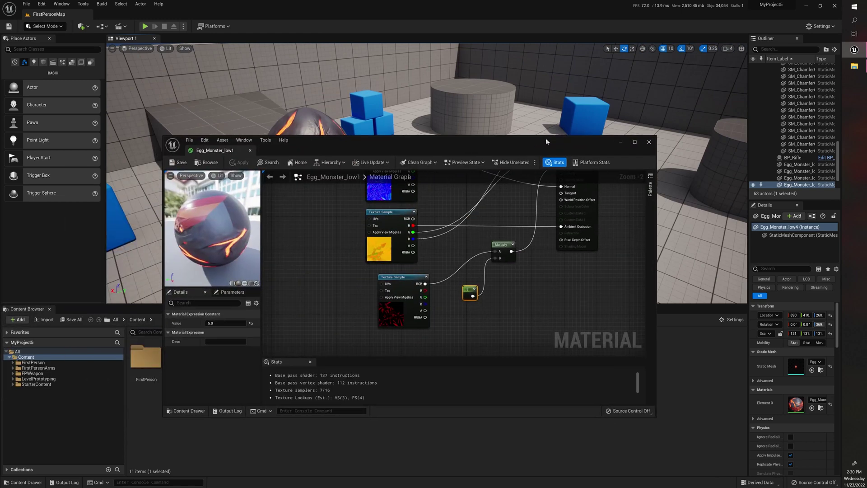
click(635, 142)
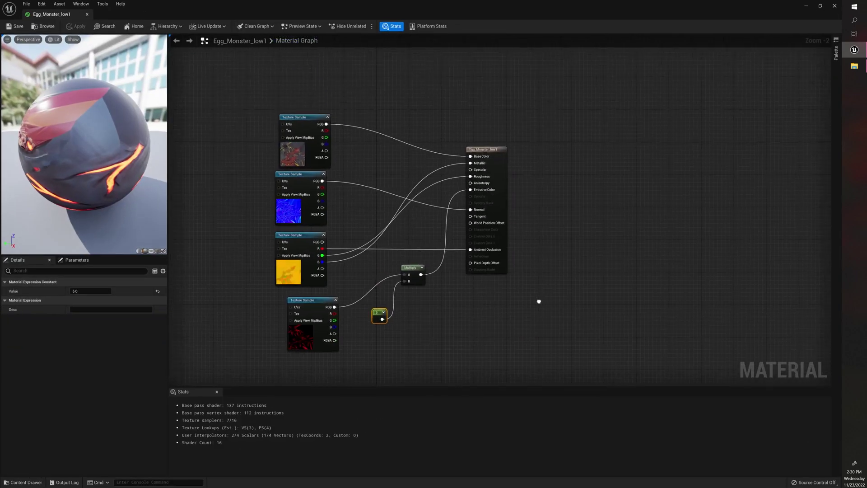
right_drag(539, 301, 564, 302)
scroll(565, 302, up, 1)
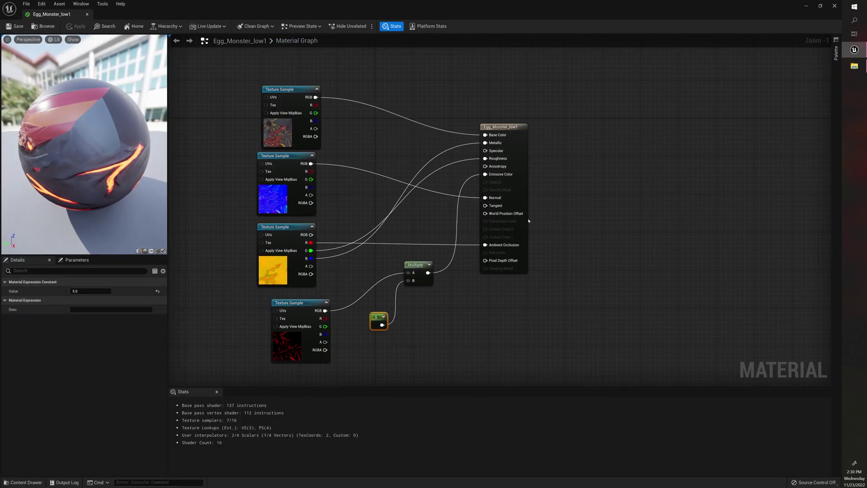
drag(284, 89, 279, 79)
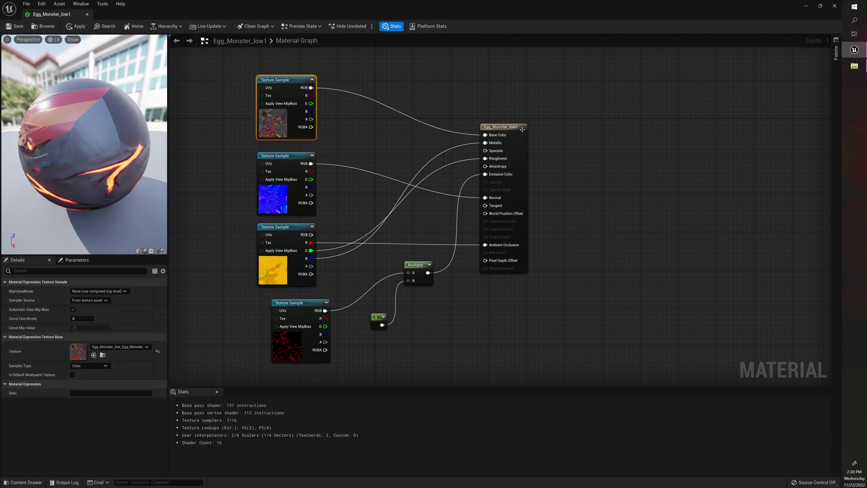
Review the normal map and packed Texture Sample nodes and the emissive Multiply node with their connections to the material
click(279, 162)
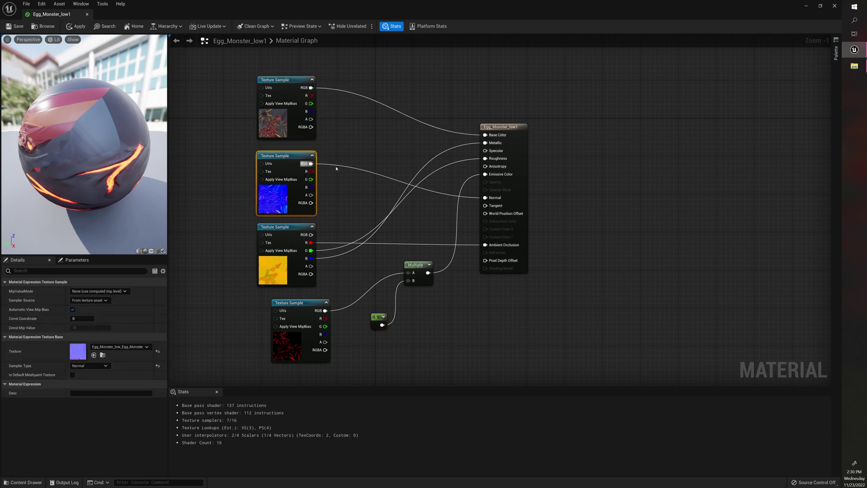
click(289, 229)
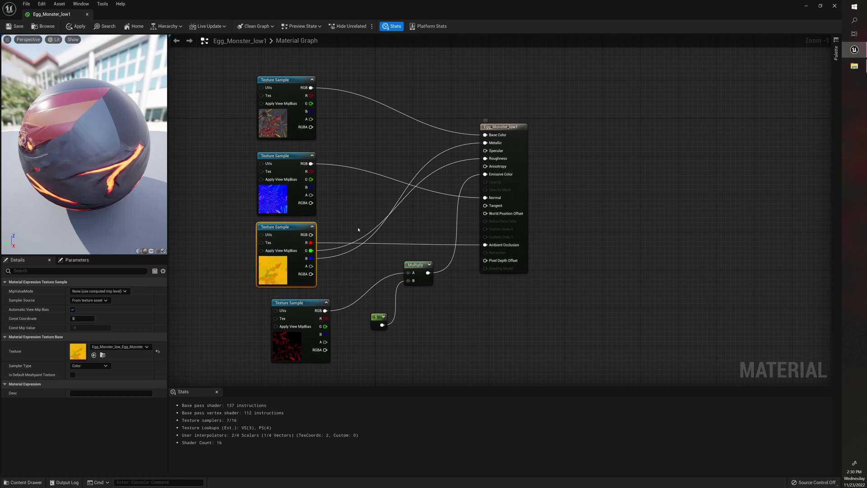
click(417, 265)
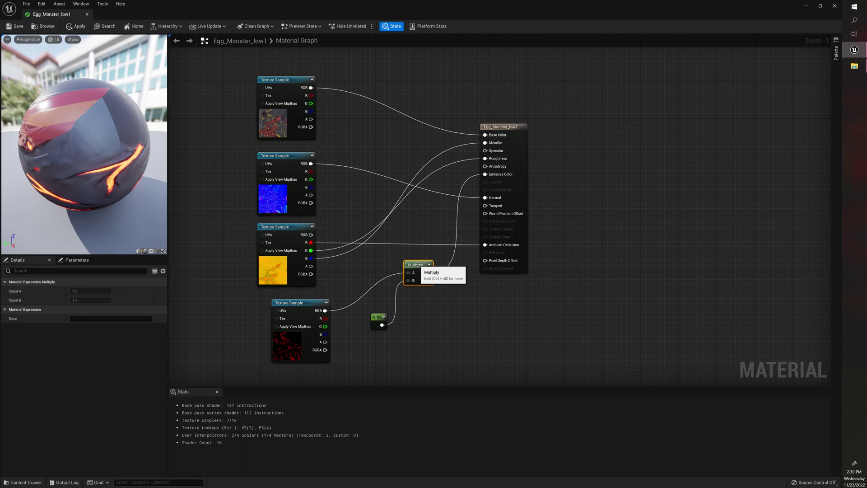
Place a second Multiply node in the empty graph area below the material output node, and delete it
key(m)
click(463, 325)
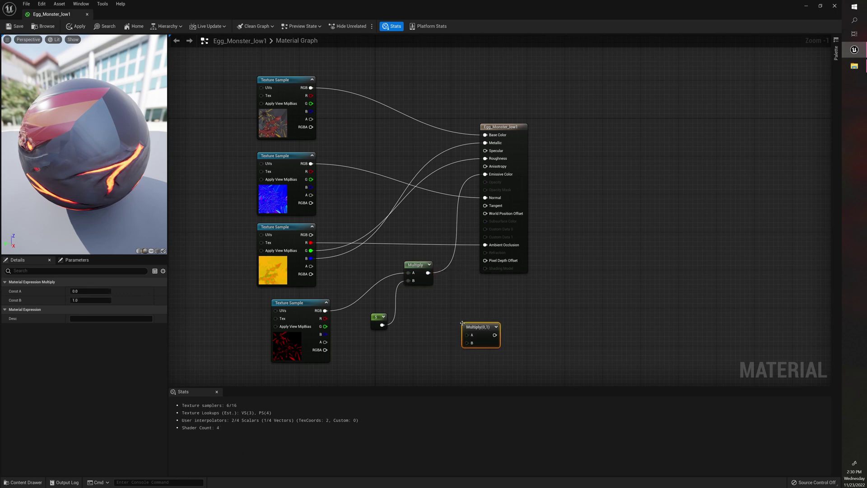
key(Delete)
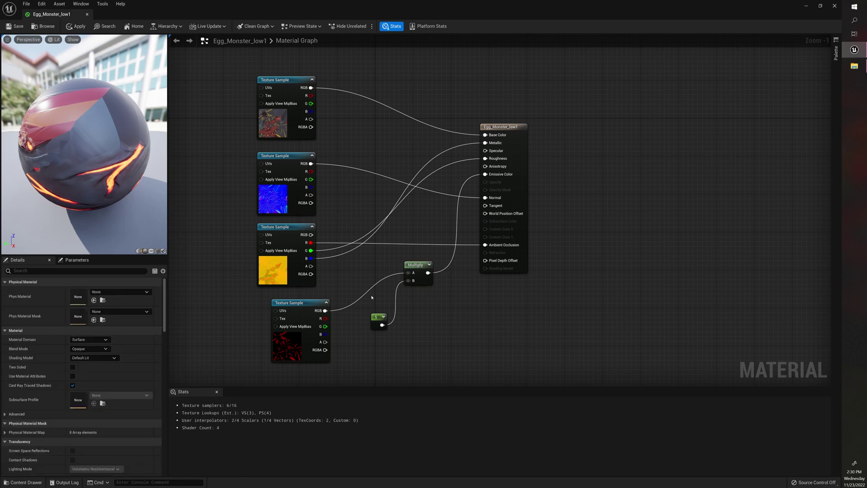
Place an extra Constant node in the empty graph area beside the emissive Constant, and delete it
click(377, 317)
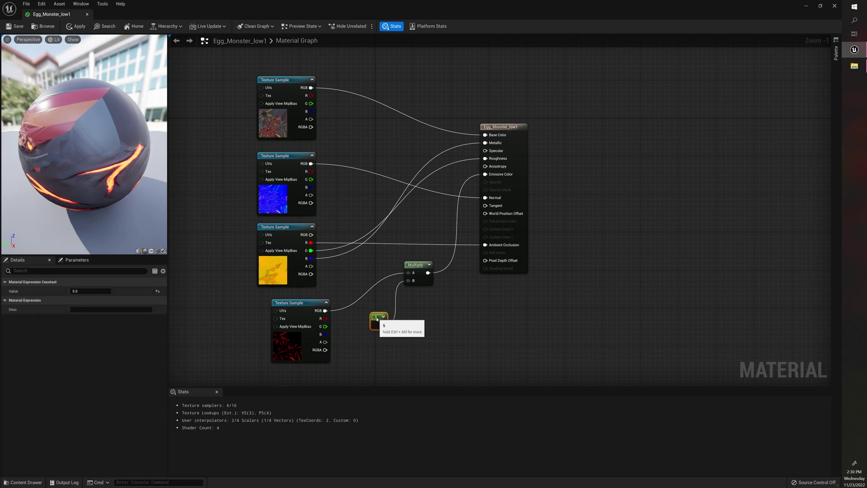
click(447, 319)
click(377, 317)
click(448, 326)
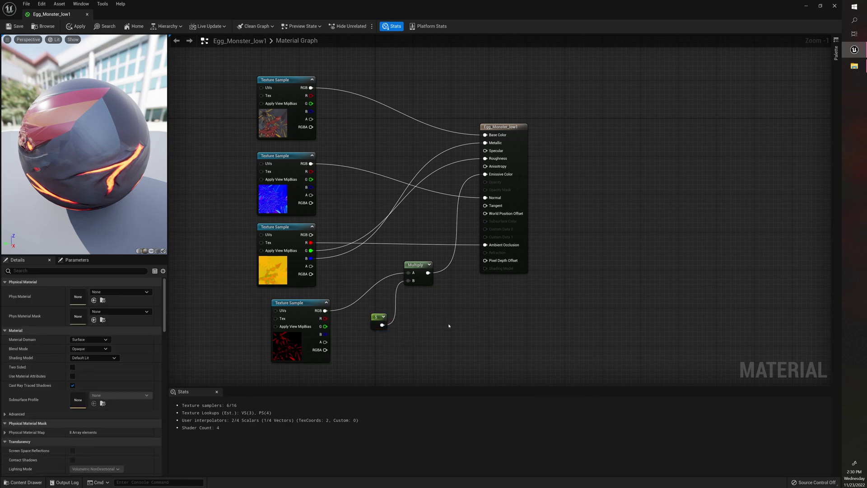
click(450, 326)
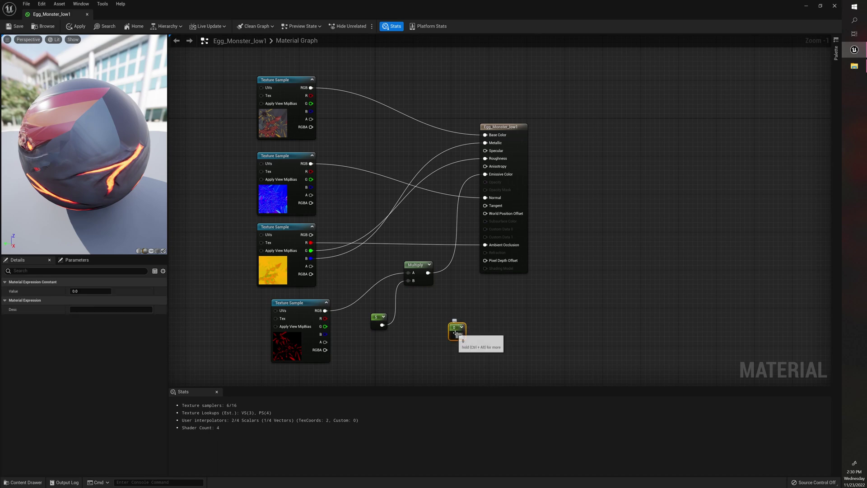
key(Delete)
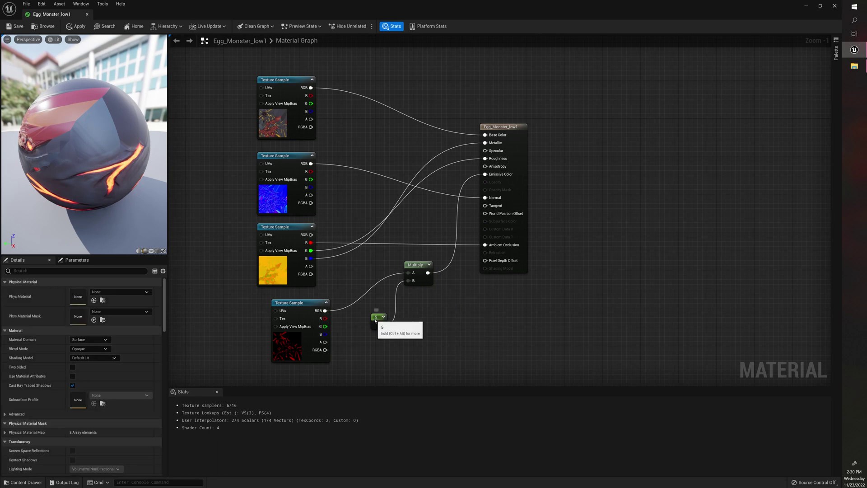
Check the value of the Constant node that feeds the emissive Multiply node, and clear the selection
click(381, 324)
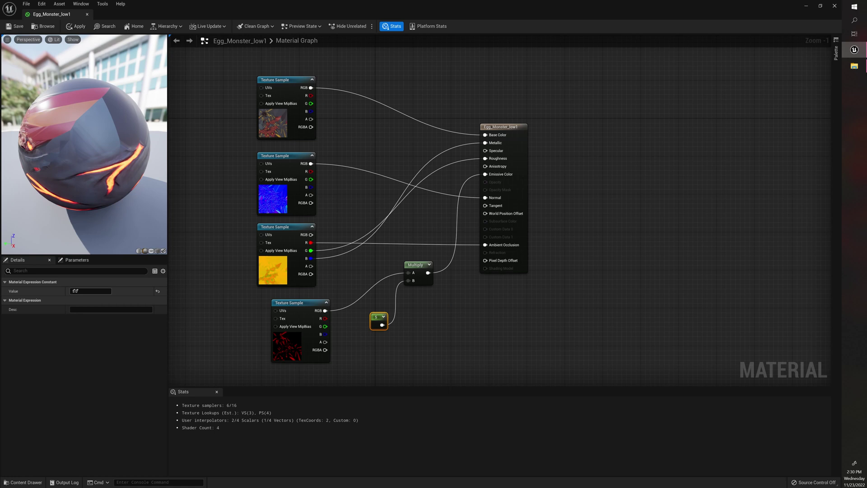
click(78, 292)
click(404, 354)
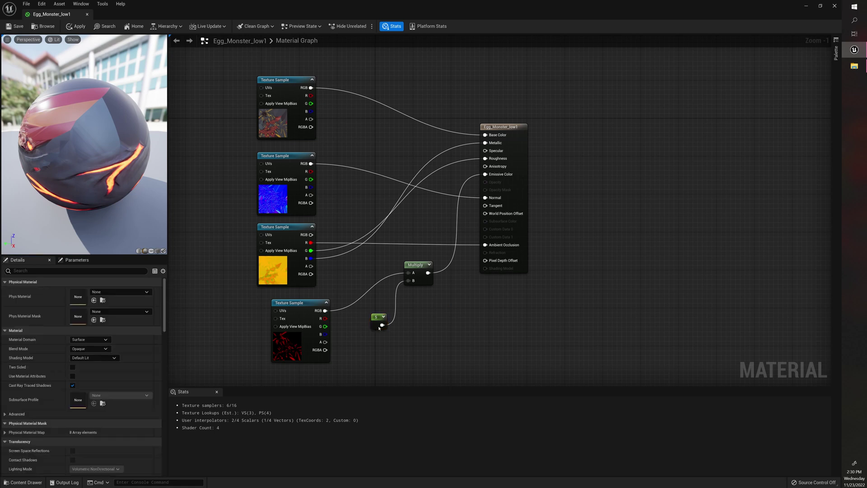